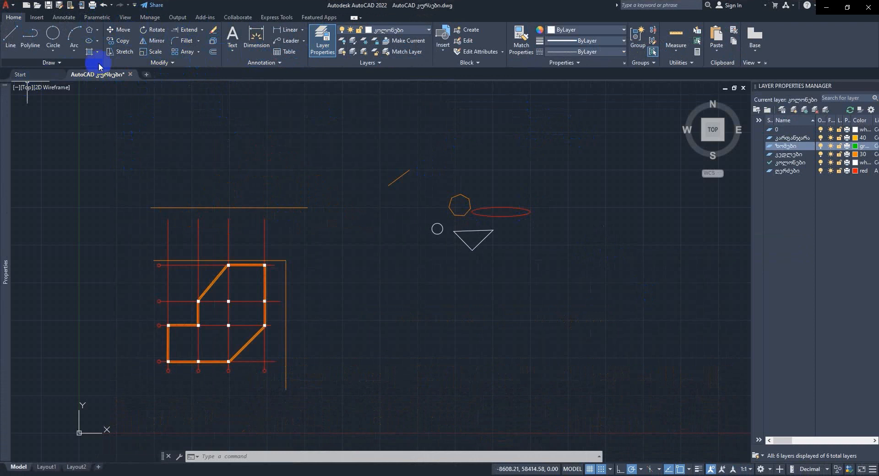
pyautogui.click(172, 62)
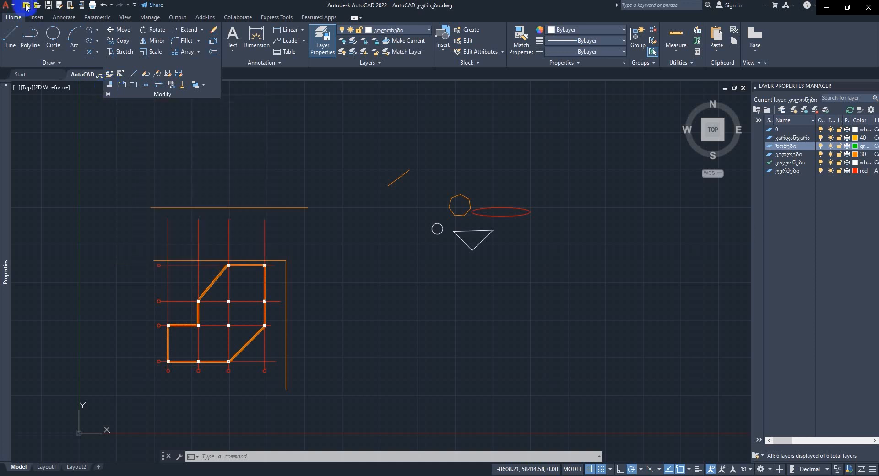
pyautogui.click(96, 17)
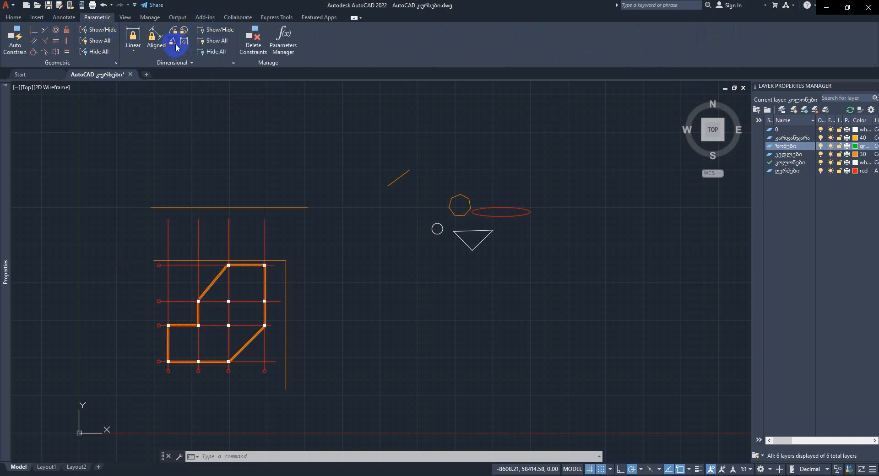
pyautogui.click(14, 19)
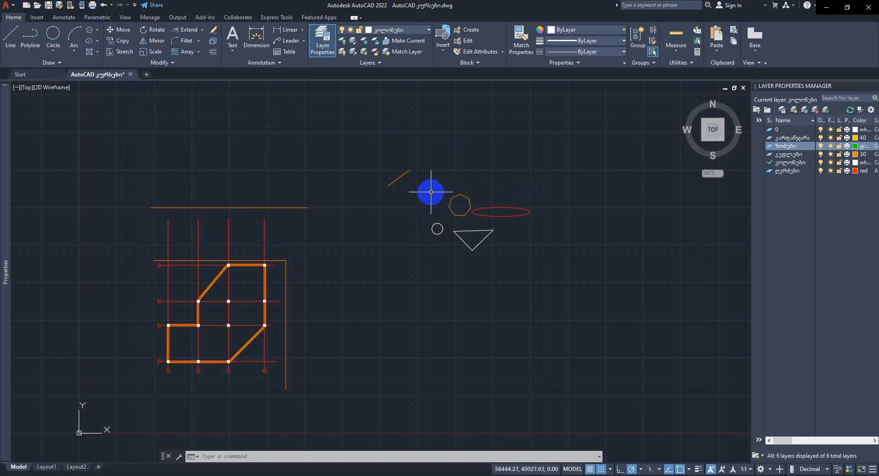
pyautogui.moveTo(427, 191)
pyautogui.mouseDown(button='middle')
pyautogui.moveTo(391, 192)
pyautogui.moveTo(428, 174)
pyautogui.moveTo(394, 176)
pyautogui.moveTo(308, 227)
pyautogui.mouseUp(button='middle')
pyautogui.scroll(4, 453, 181)
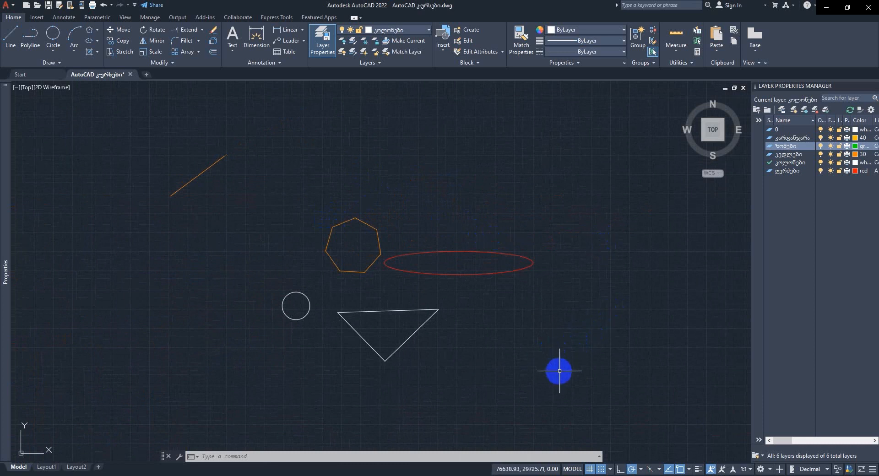
pyautogui.click(562, 371)
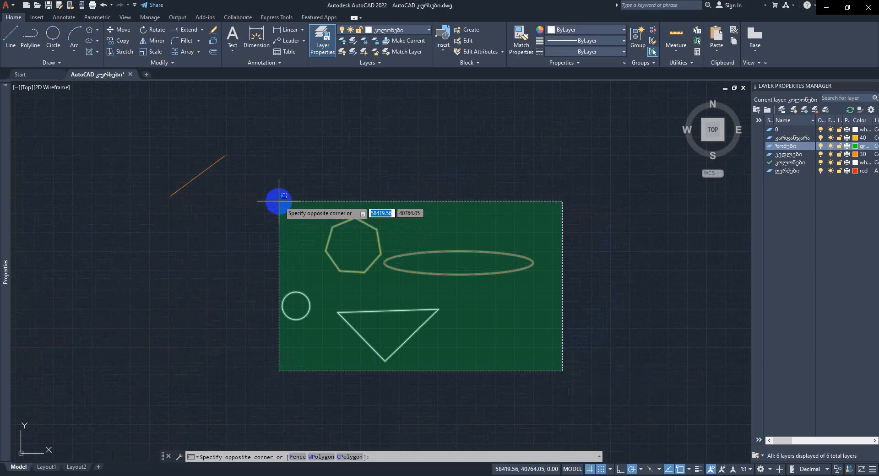
pyautogui.click(453, 199)
pyautogui.moveTo(421, 285)
pyautogui.mouseDown(button='middle')
pyautogui.moveTo(457, 255)
pyautogui.moveTo(464, 270)
pyautogui.mouseUp(button='middle')
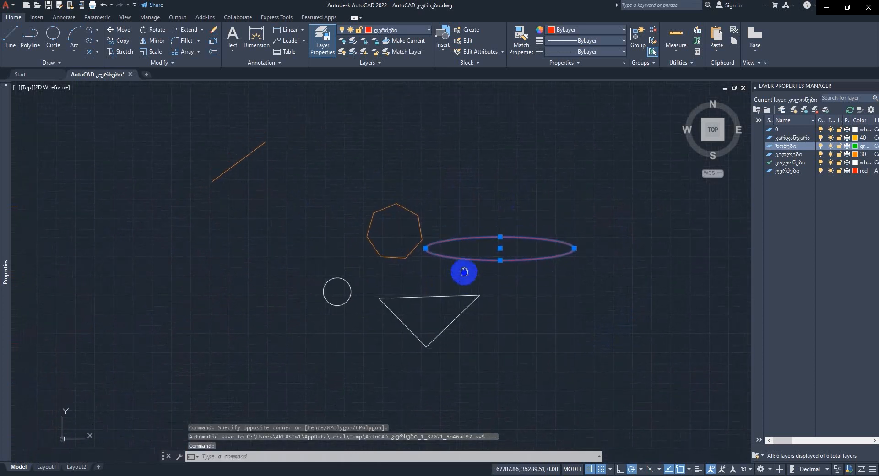
pyautogui.scroll(2, 464, 271)
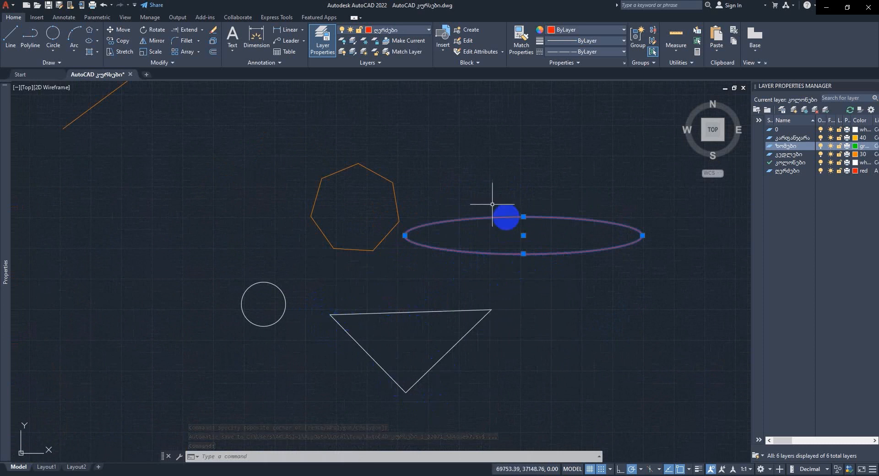
pyautogui.scroll(-2, 515, 256)
pyautogui.moveTo(515, 255); pyautogui.dragTo(516, 296, button='middle')
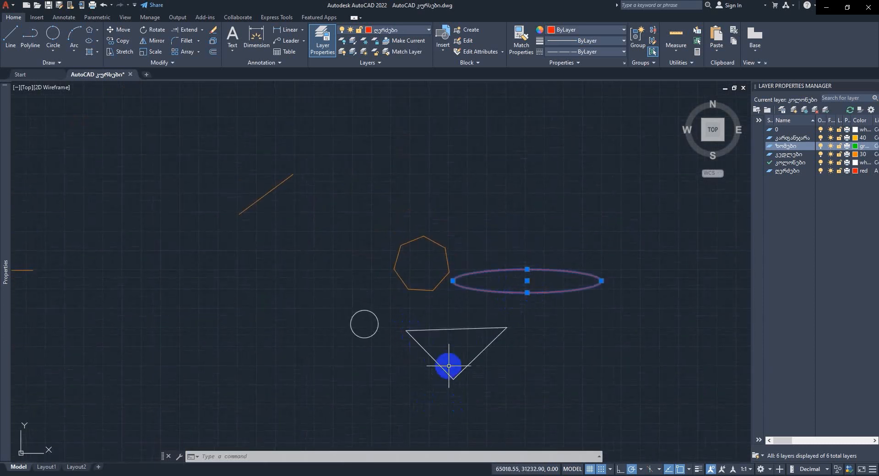
# Step: Lengthen the sloping orange line by stretching its upper endpoint farther up and to the right, then clear the selection
pyautogui.click(277, 186)
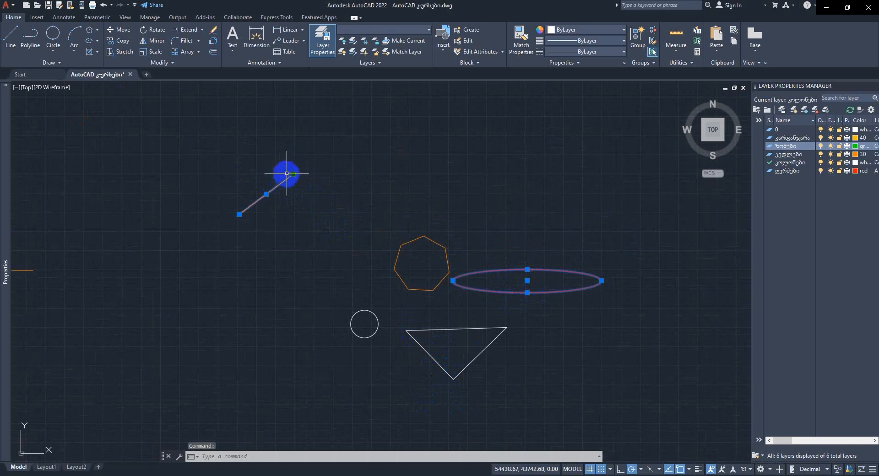
pyautogui.click(293, 174)
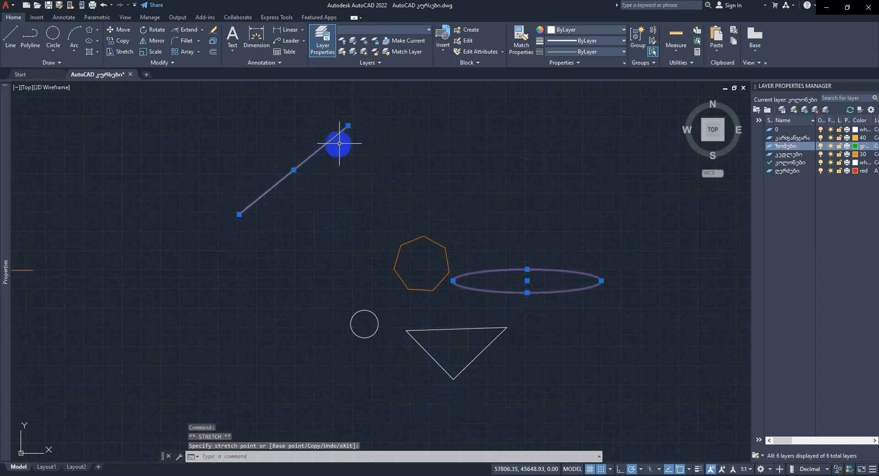
pyautogui.scroll(-2, 485, 193)
pyautogui.moveTo(496, 184)
pyautogui.mouseDown(button='middle')
pyautogui.moveTo(463, 230)
pyautogui.moveTo(453, 211)
pyautogui.mouseUp(button='middle')
pyautogui.press('Escape')
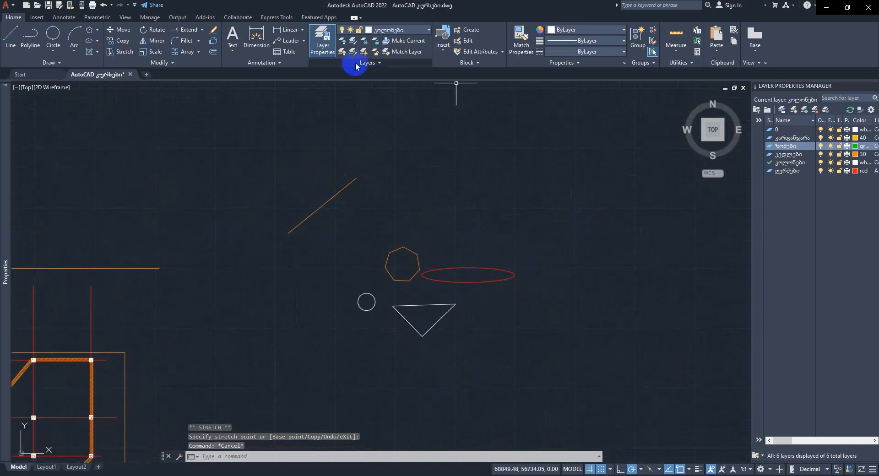
# Step: Align the heptagon, ellipse, circle and triangle to the sloping line, matching the triangle's upper-left and lowest corners to its lower and upper endpoints, with scaling
pyautogui.click(171, 63)
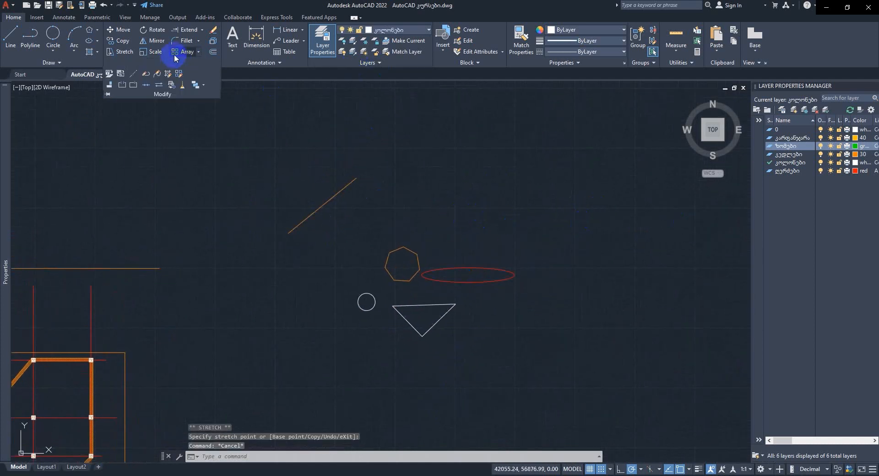
pyautogui.click(109, 87)
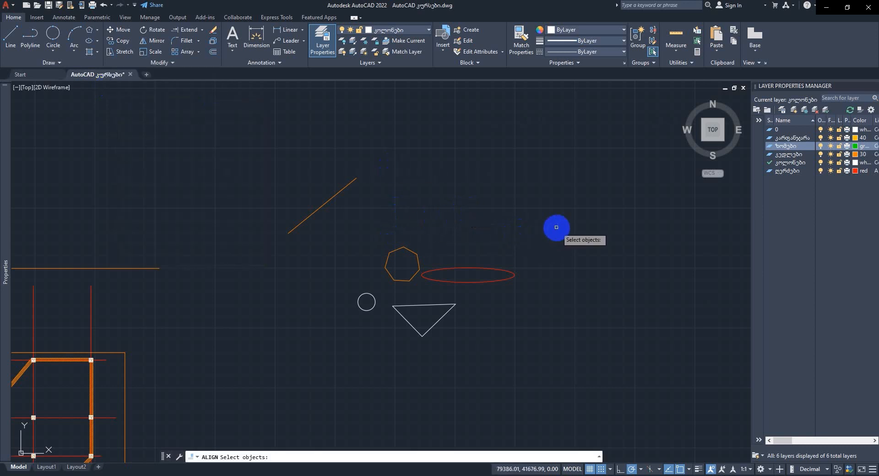
pyautogui.click(549, 222)
pyautogui.click(333, 366)
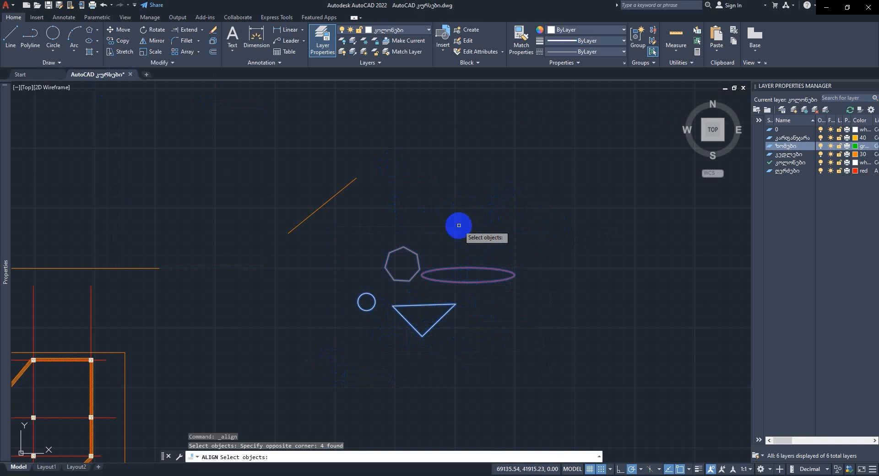
pyautogui.rightClick(458, 226)
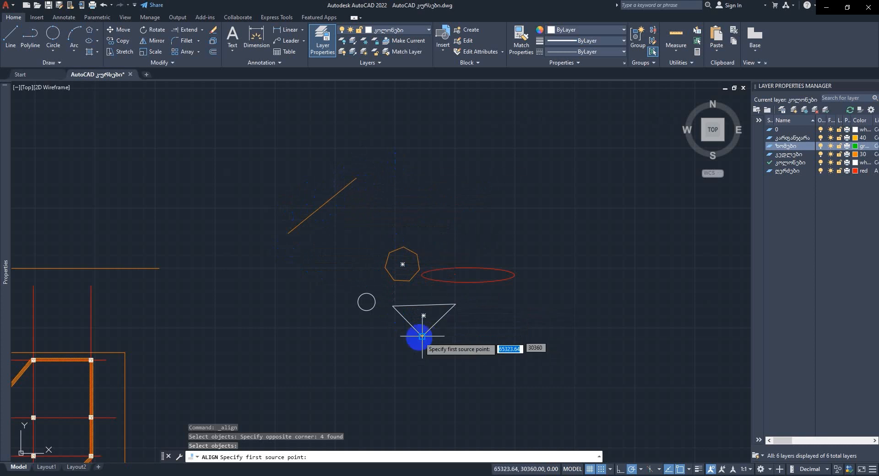
pyautogui.click(393, 305)
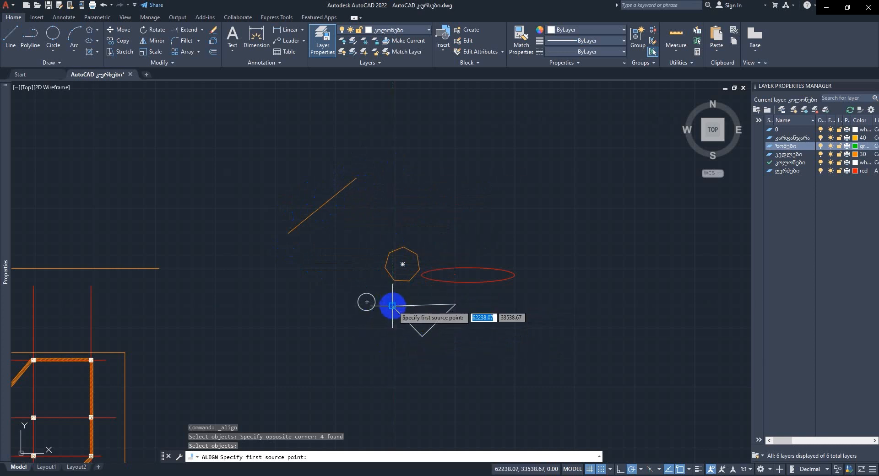
pyautogui.click(288, 234)
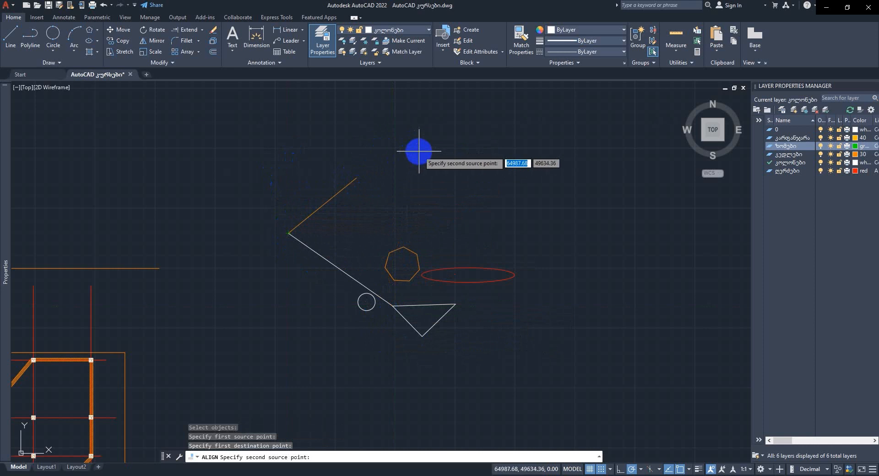
pyautogui.click(423, 337)
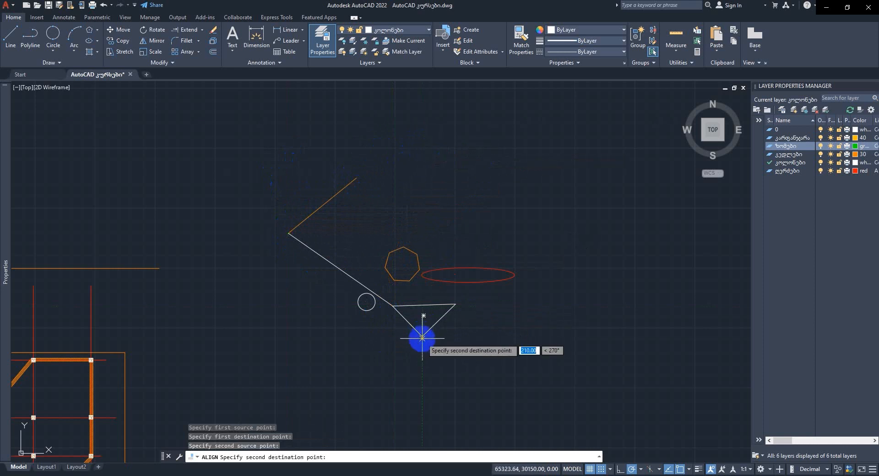
pyautogui.click(357, 177)
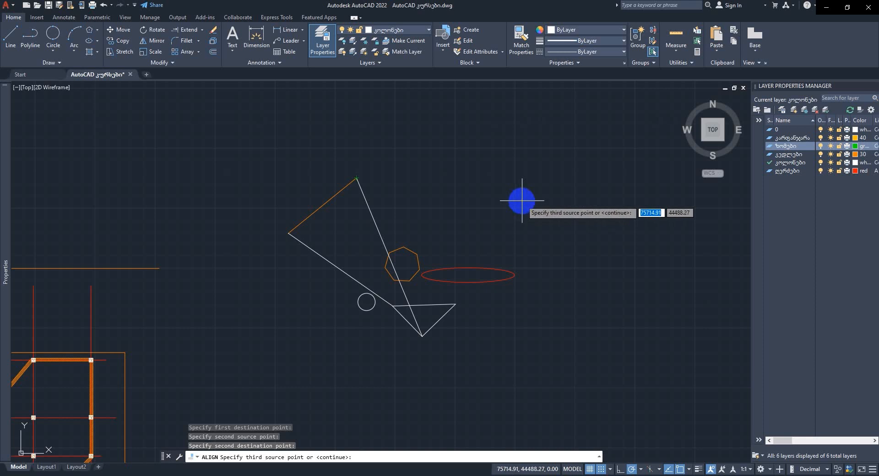
pyautogui.press('Return')
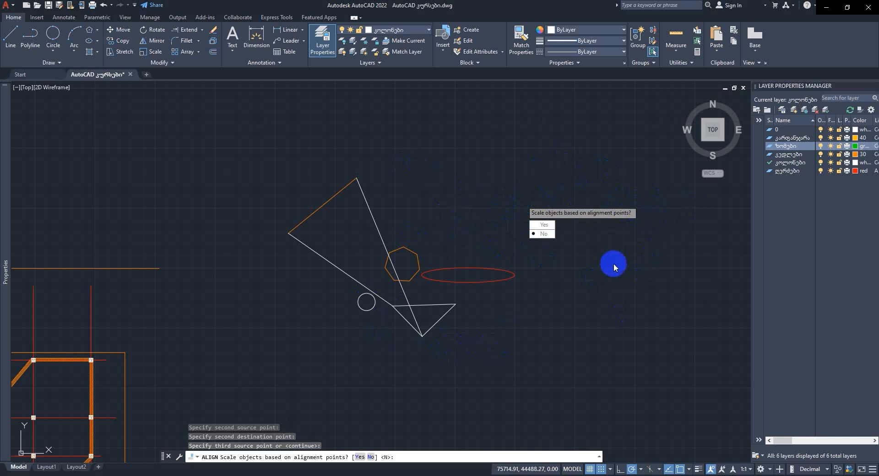
pyautogui.click(542, 225)
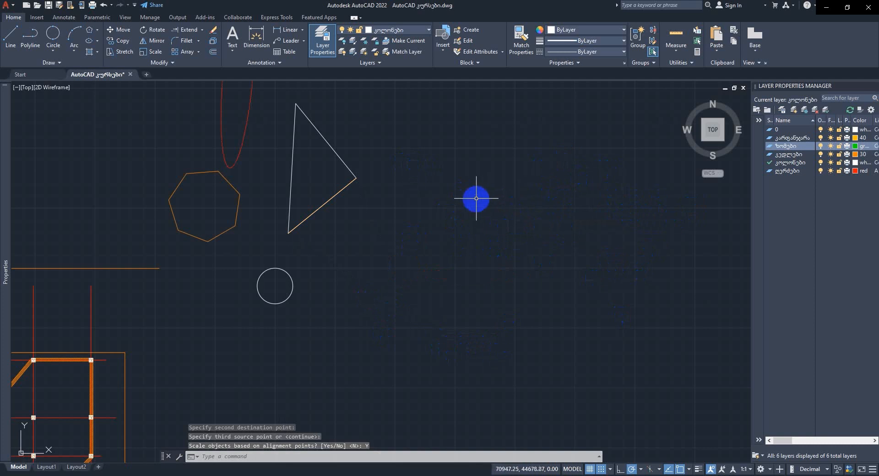
# Step: Erase the aligned heptagon, ellipse, circle and triangle together with the sloping orange line
pyautogui.scroll(-3, 475, 198)
pyautogui.moveTo(465, 194); pyautogui.dragTo(472, 236, button='middle')
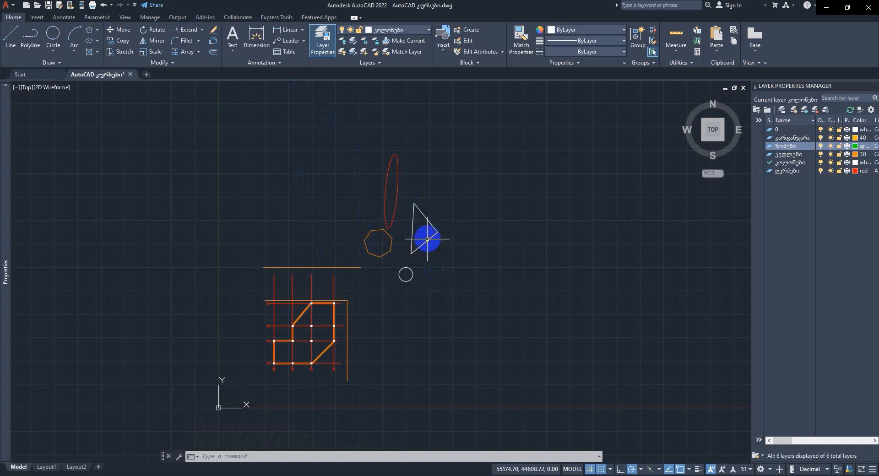
pyautogui.scroll(5, 430, 235)
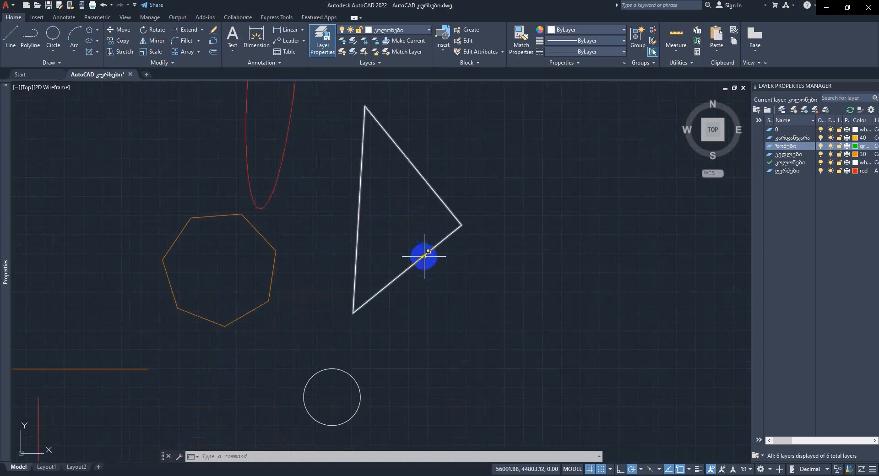
pyautogui.scroll(-5, 467, 210)
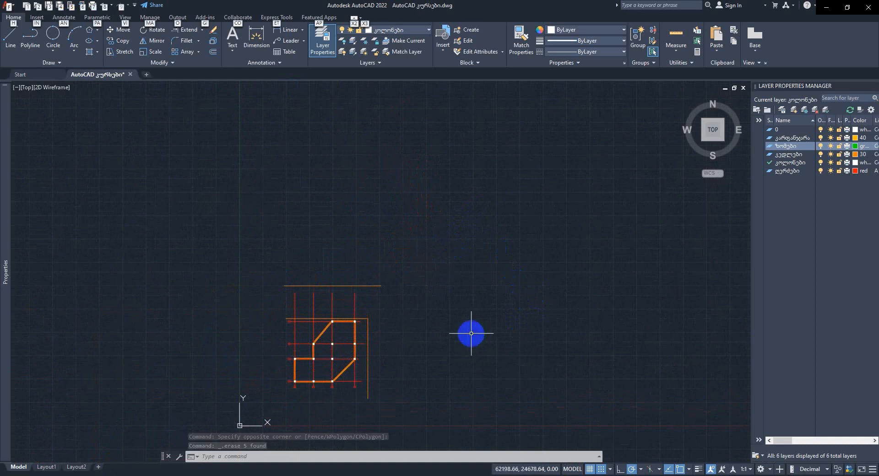
# Step: Trim the upper ends of the four vertical red axis lines back to the orange horizontal line directly above the plan, using Extend's trim mode with a fence
pyautogui.moveTo(471, 334)
pyautogui.mouseDown(button='middle')
pyautogui.moveTo(489, 239)
pyautogui.moveTo(524, 218)
pyautogui.mouseUp(button='middle')
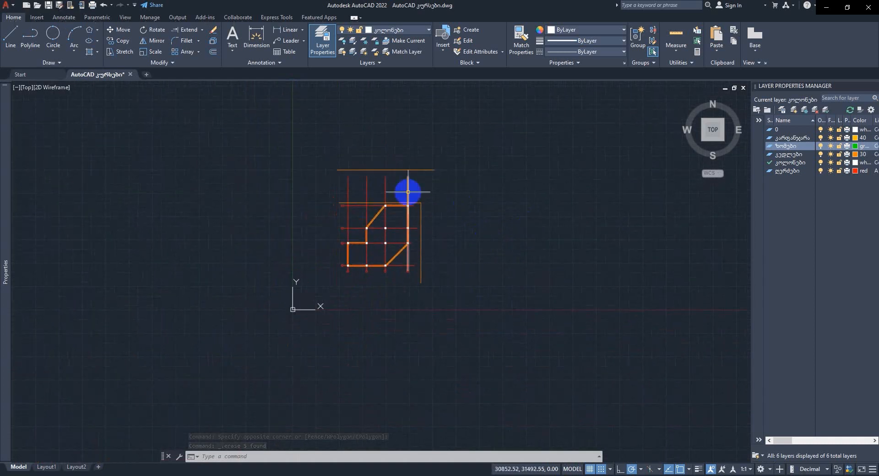
pyautogui.moveTo(445, 189); pyautogui.dragTo(401, 229, button='middle')
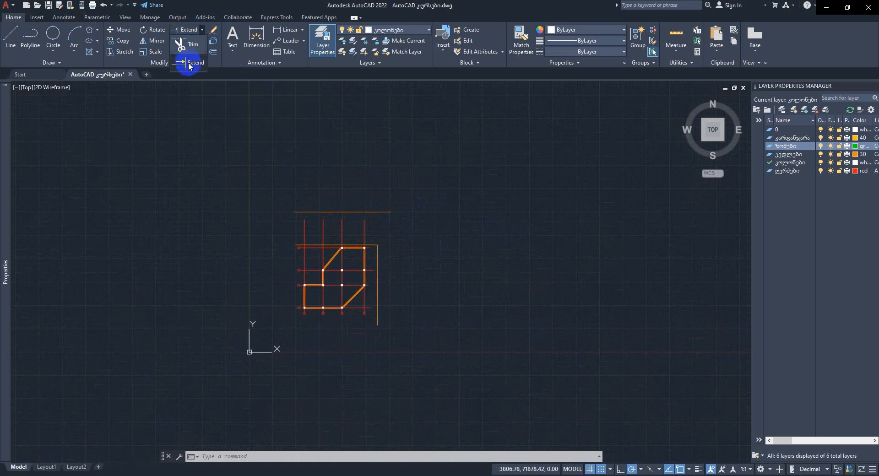
pyautogui.click(189, 62)
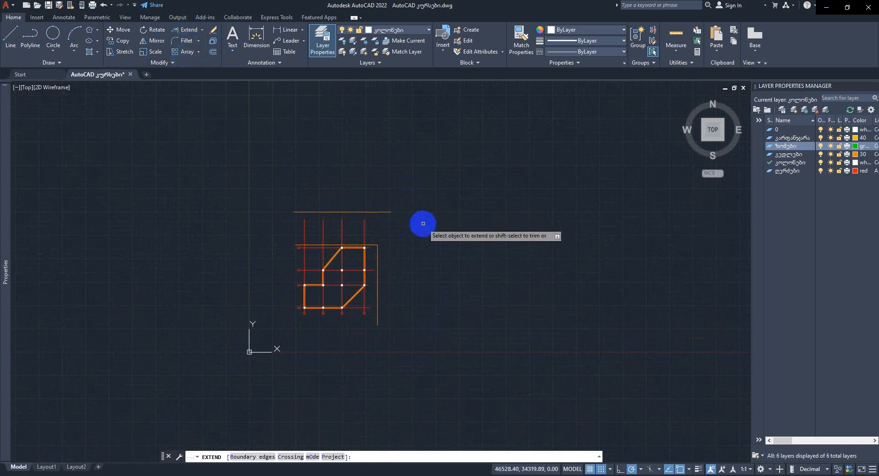
pyautogui.scroll(2, 409, 229)
pyautogui.moveTo(372, 224)
pyautogui.mouseDown(button='middle')
pyautogui.moveTo(425, 218)
pyautogui.moveTo(406, 223)
pyautogui.mouseUp(button='middle')
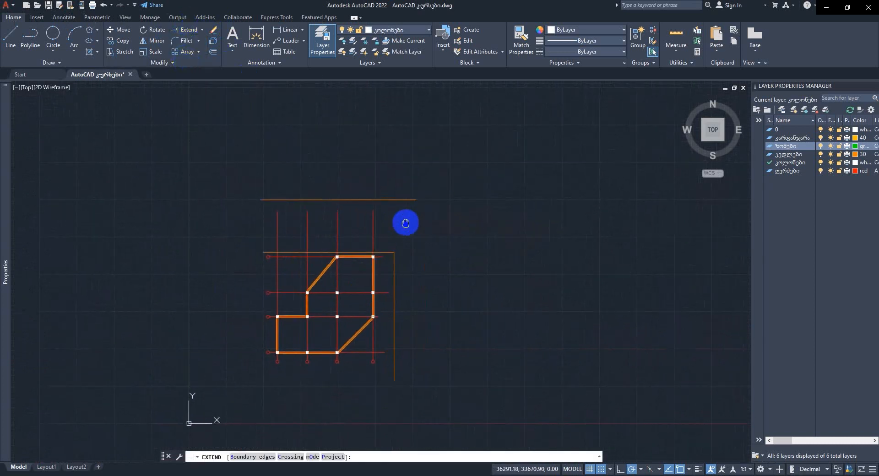
pyautogui.scroll(2, 407, 223)
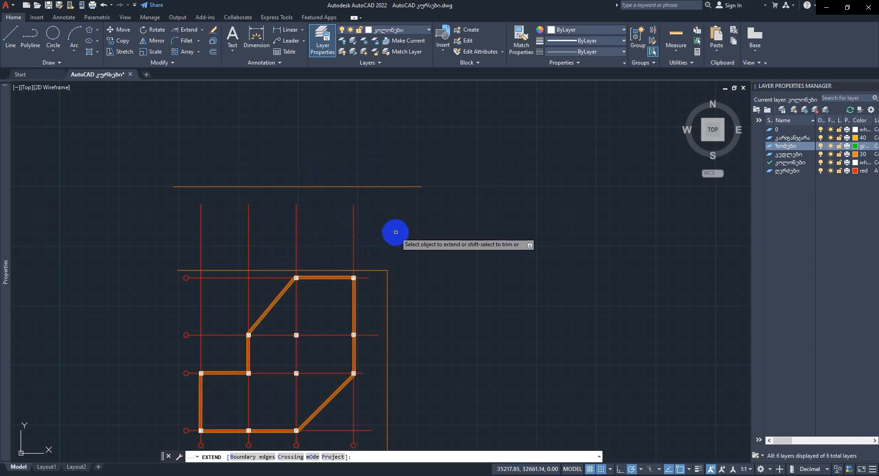
pyautogui.moveTo(397, 233); pyautogui.dragTo(340, 224)
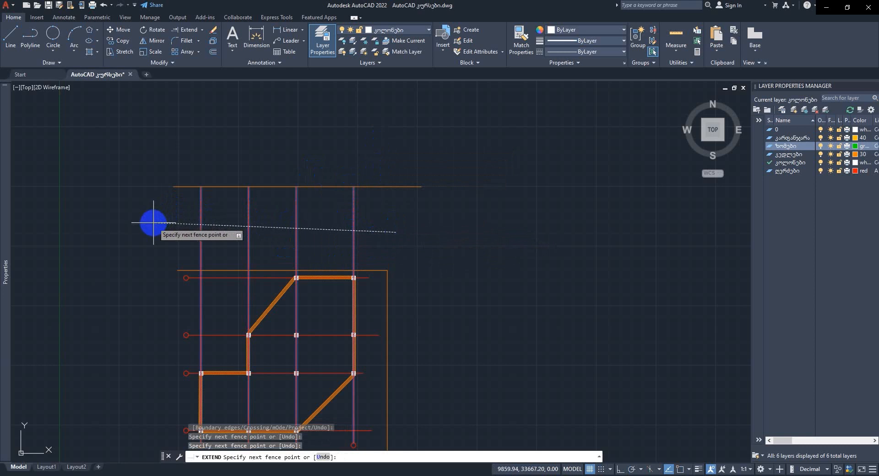
pyautogui.press('shift')
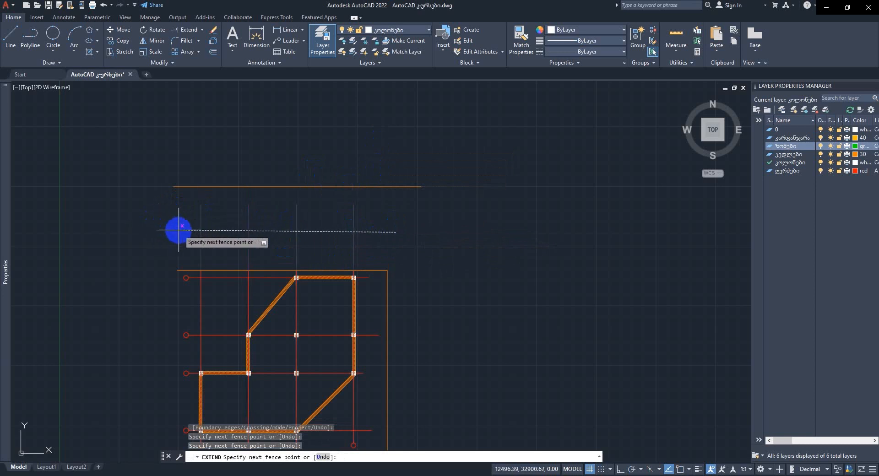
pyautogui.keyDown('shift'); pyautogui.click(141, 248); pyautogui.keyUp('shift')
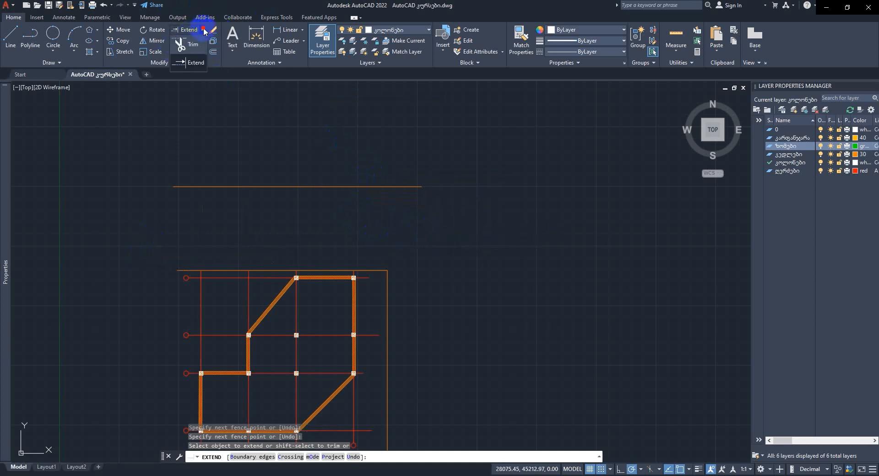
# Step: Extend the right ends of the four horizontal red axis lines to the vertical orange line, using Extend with a fence crossing them
pyautogui.moveTo(470, 308)
pyautogui.mouseDown(button='middle')
pyautogui.moveTo(476, 118)
pyautogui.moveTo(475, 182)
pyautogui.moveTo(463, 190)
pyautogui.mouseUp(button='middle')
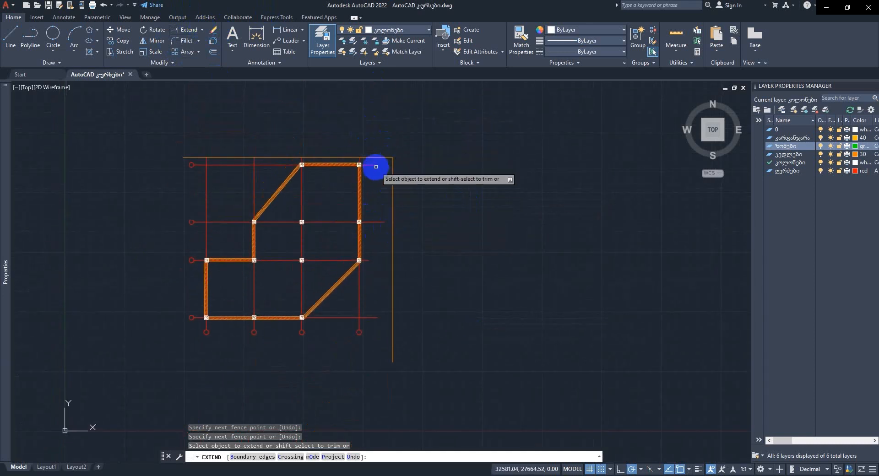
pyautogui.click(186, 32)
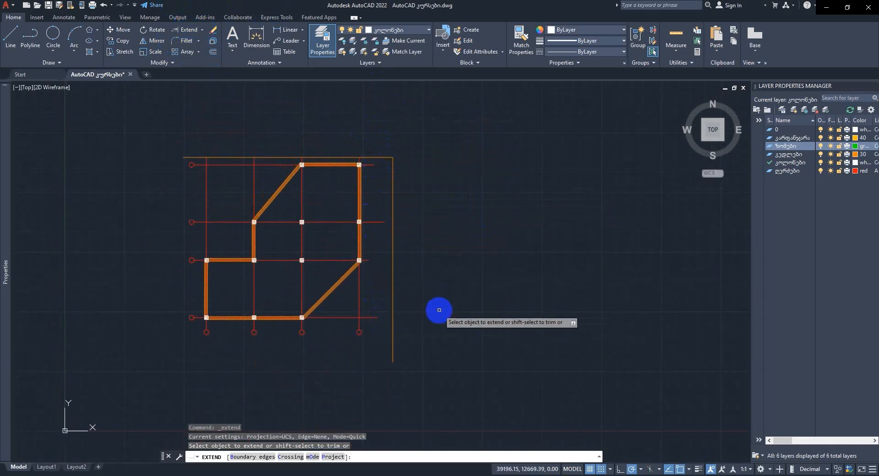
pyautogui.click(366, 329)
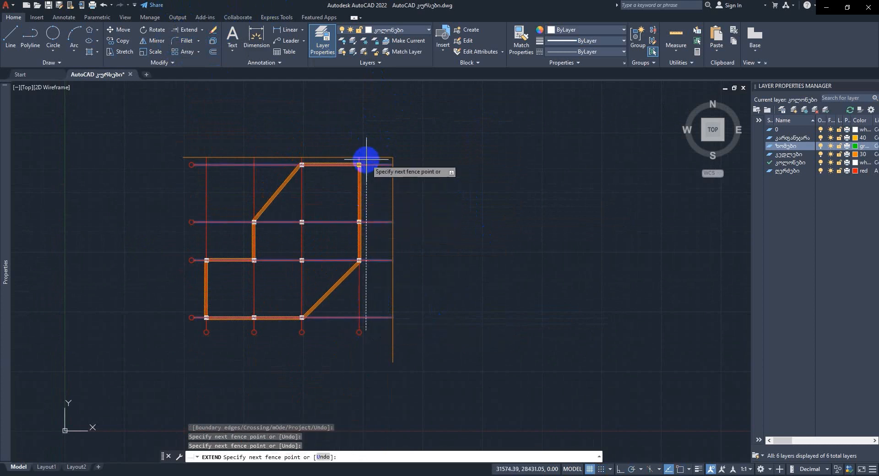
pyautogui.press('Return')
pyautogui.moveTo(510, 165)
pyautogui.mouseDown(button='middle')
pyautogui.moveTo(534, 204)
pyautogui.moveTo(549, 186)
pyautogui.moveTo(454, 245)
pyautogui.mouseUp(button='middle')
pyautogui.press('Escape')
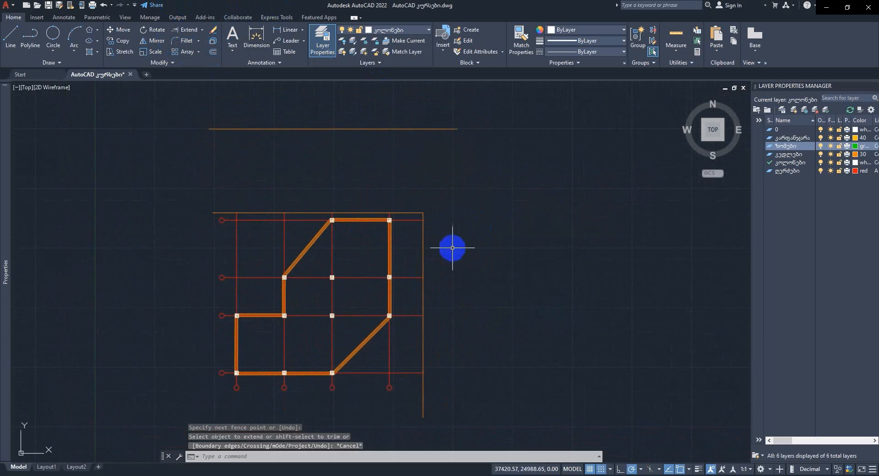
# Step: Erase the vertical orange boundary line and both horizontal orange lines above the floor plan
pyautogui.click(422, 246)
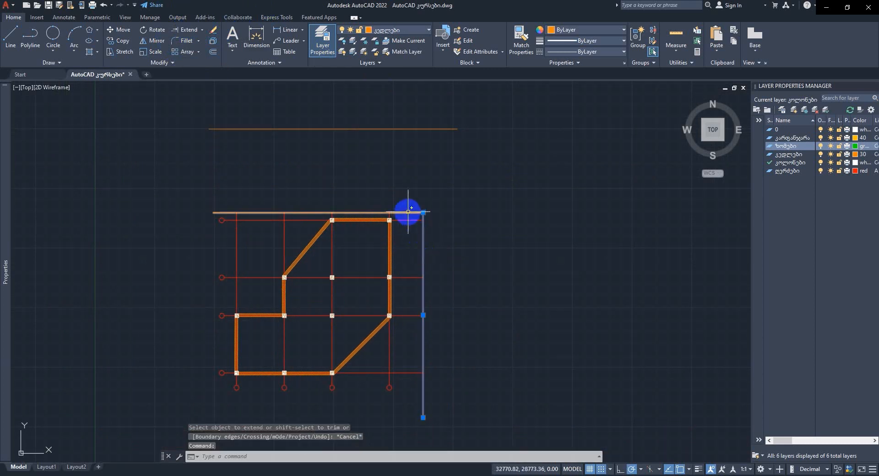
pyautogui.press('Delete')
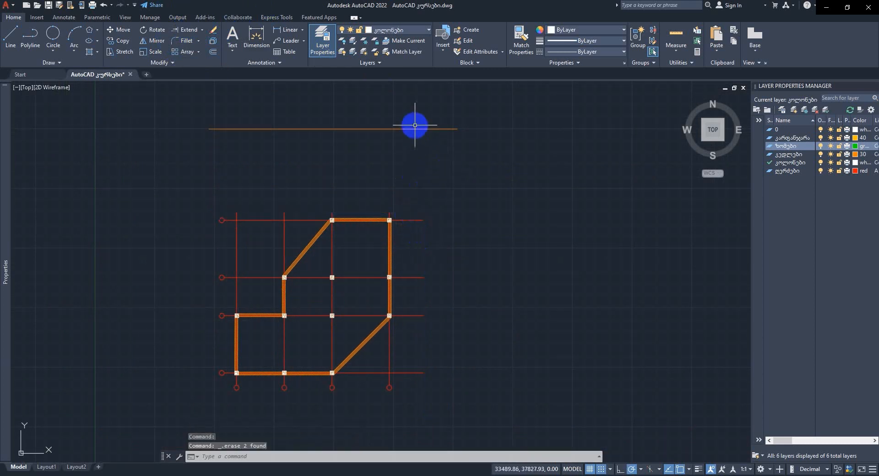
pyautogui.click(412, 129)
pyautogui.press('Delete')
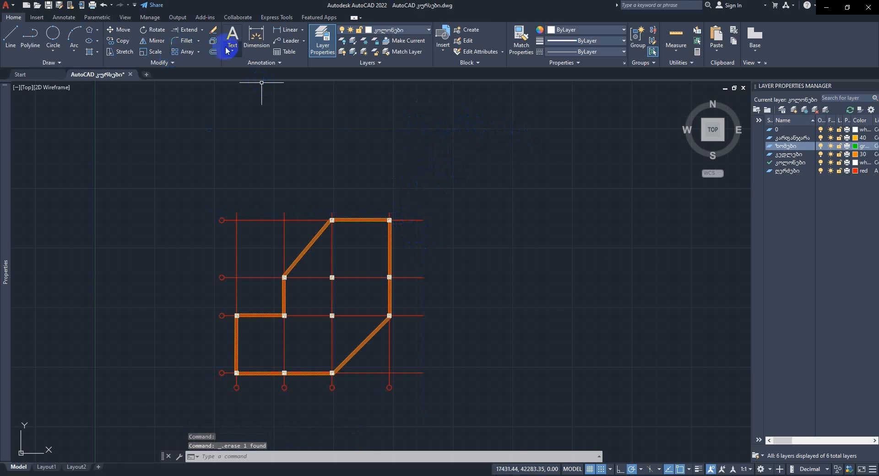
# Step: Draw a wide rectangle by two opposite corners in the empty area above and to the right of the floor plan
pyautogui.click(200, 41)
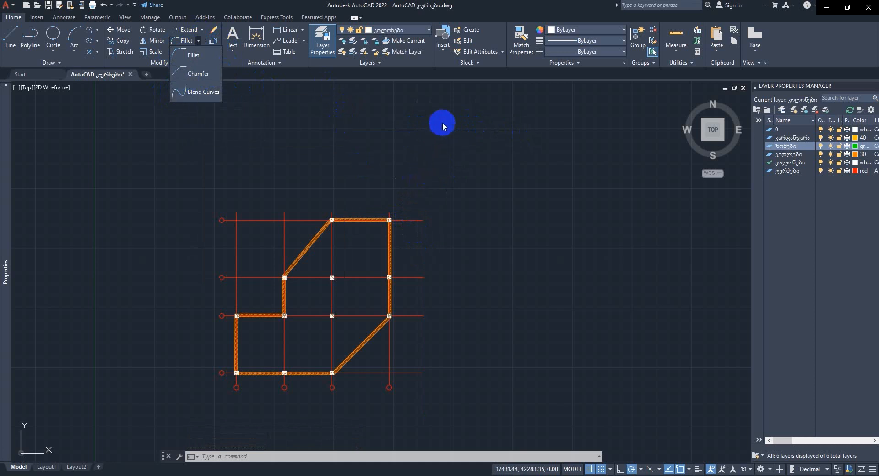
pyautogui.click(191, 56)
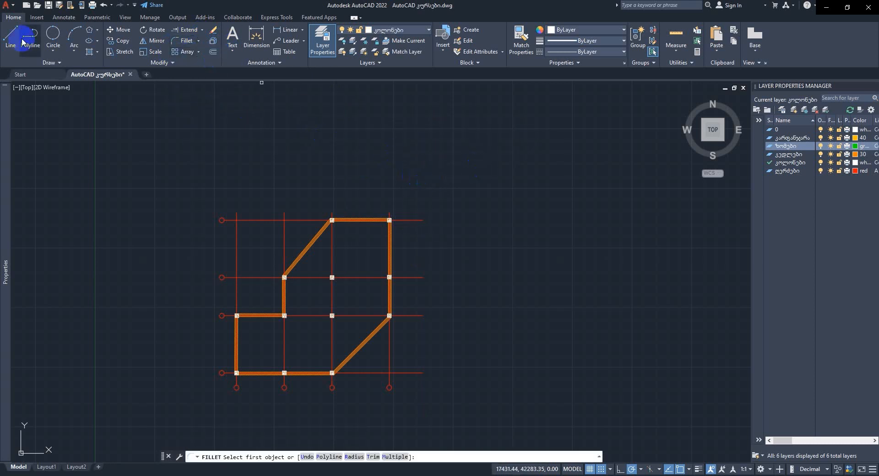
pyautogui.click(97, 30)
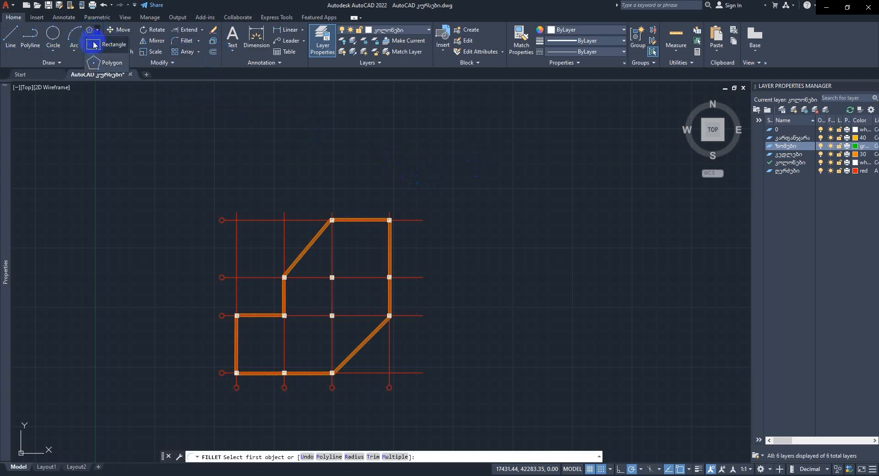
pyautogui.click(94, 45)
pyautogui.moveTo(581, 130)
pyautogui.mouseDown(button='middle')
pyautogui.moveTo(436, 149)
pyautogui.moveTo(422, 160)
pyautogui.mouseUp(button='middle')
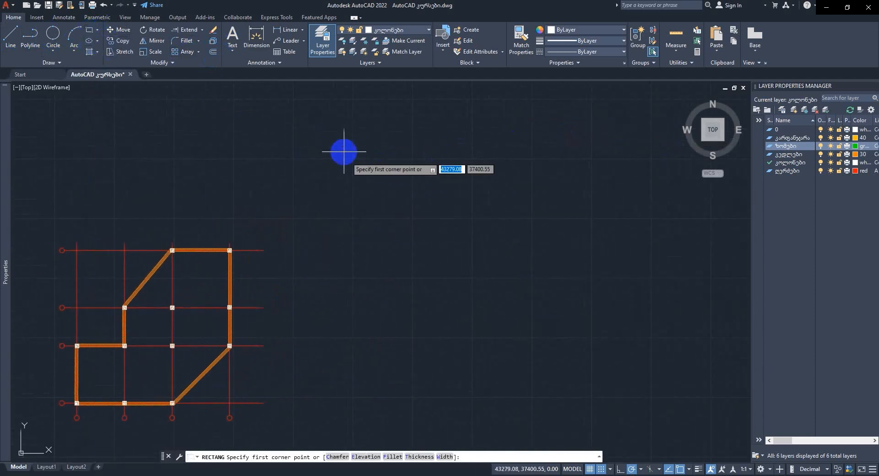
pyautogui.click(316, 144)
pyautogui.click(466, 191)
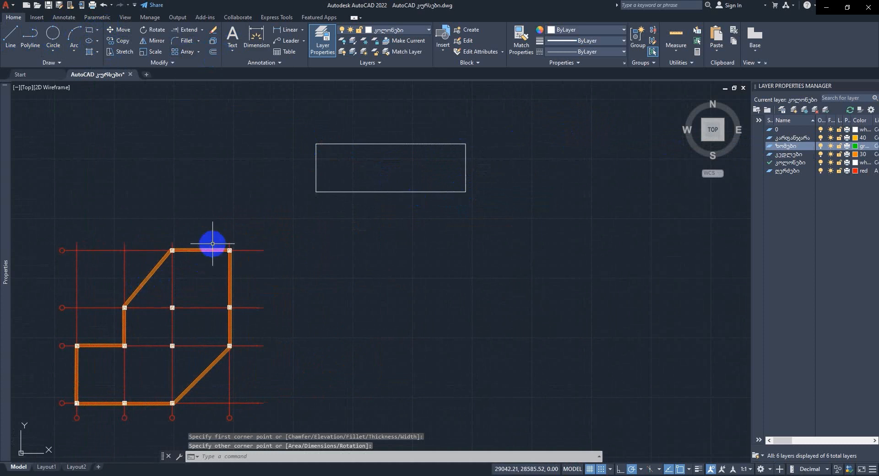
pyautogui.moveTo(388, 214); pyautogui.dragTo(405, 244, button='middle')
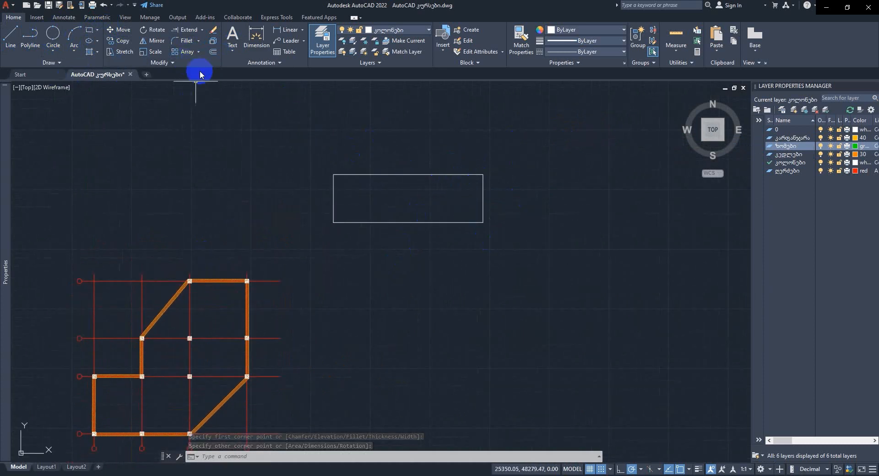
# Step: Fillet the rectangle's upper-right corner between its top and right edges with a radius of 1500
pyautogui.click(183, 40)
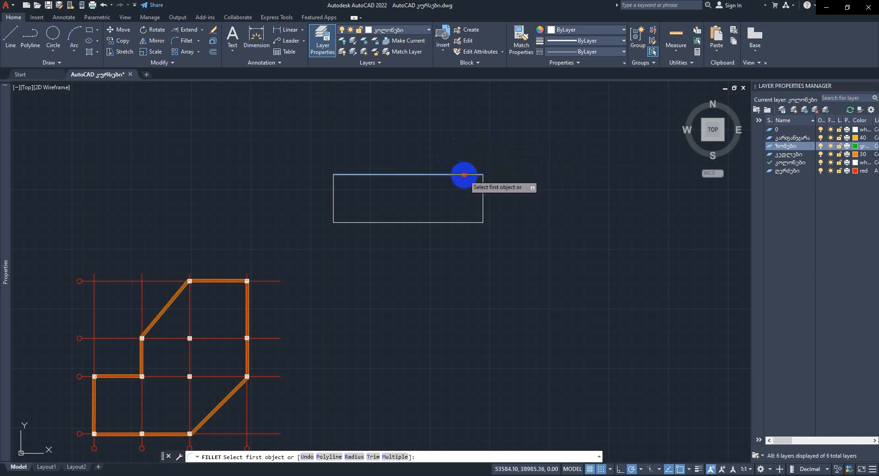
pyautogui.click(464, 174)
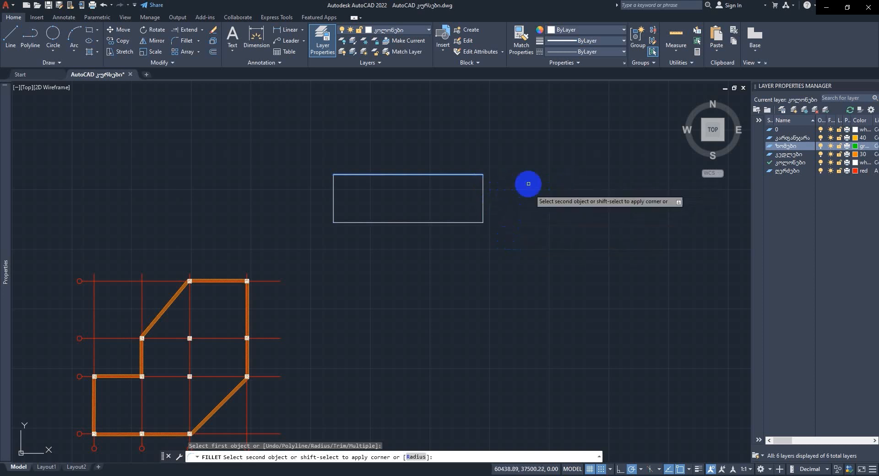
pyautogui.click(414, 456)
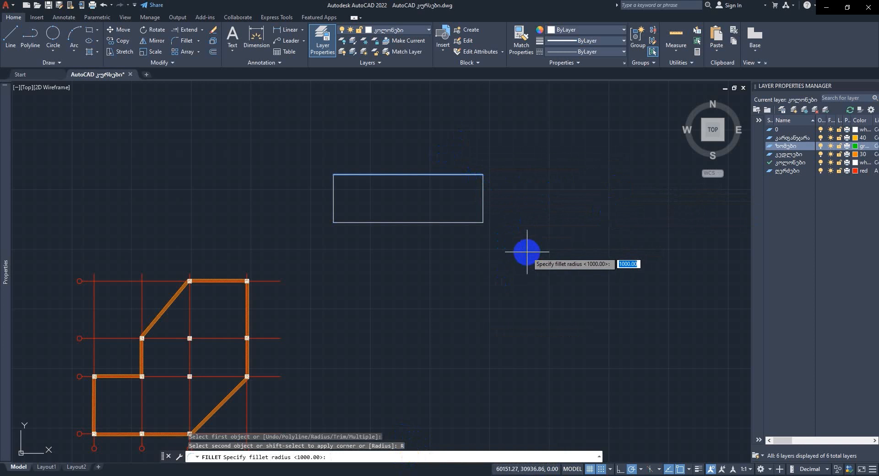
pyautogui.press('Return')
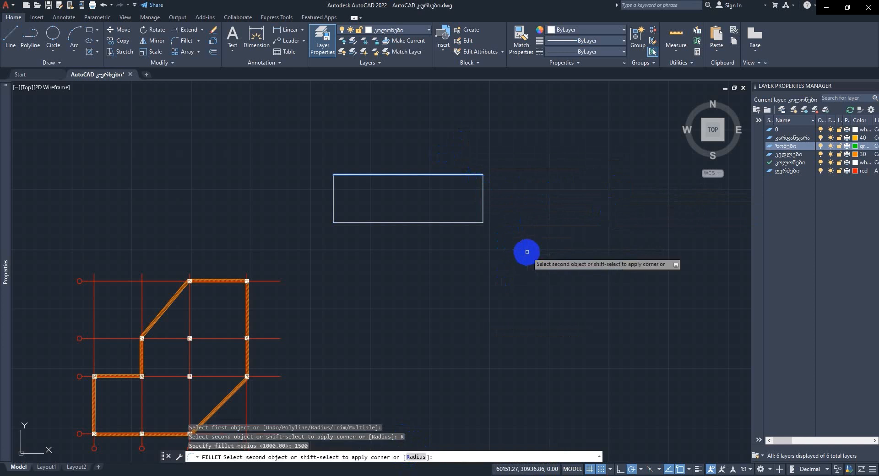
pyautogui.click(483, 195)
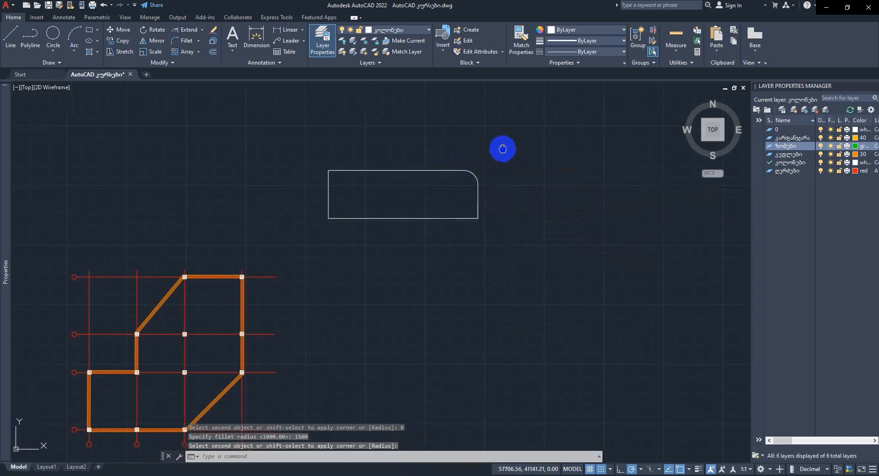
# Step: Chamfer the rectangle's lower-left corner with distances of 1000 on the left edge and 3000 on the bottom edge
pyautogui.click(177, 41)
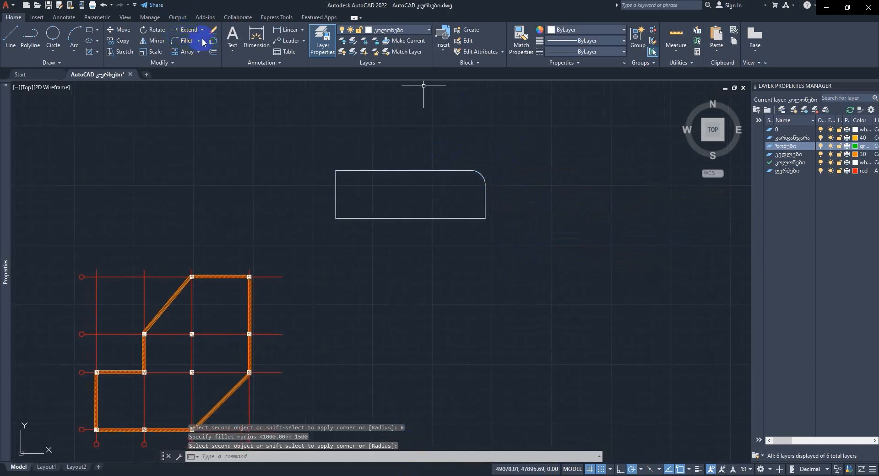
pyautogui.click(199, 41)
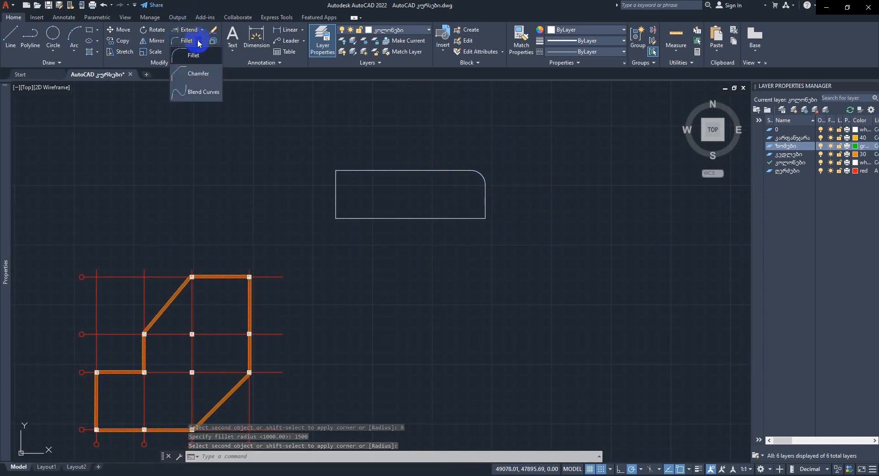
pyautogui.click(194, 76)
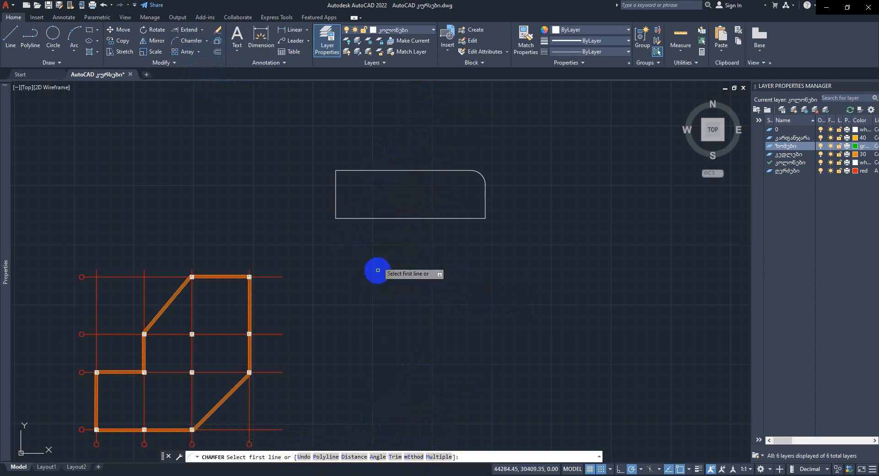
pyautogui.click(362, 457)
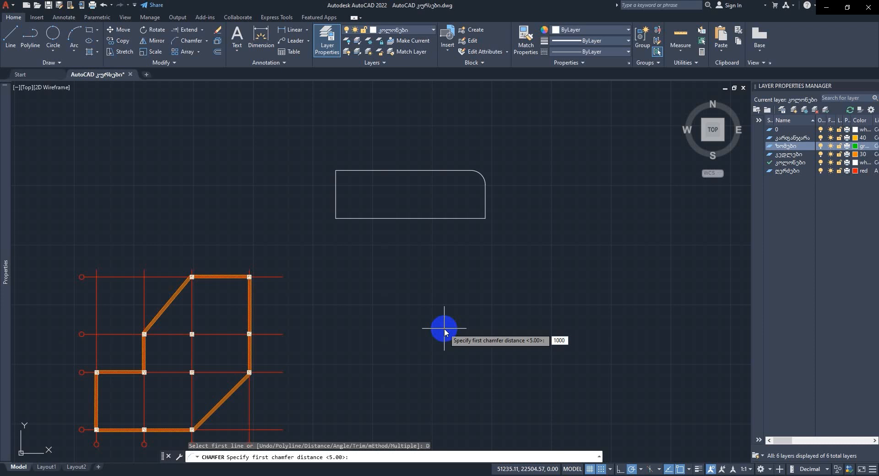
pyautogui.press('Return')
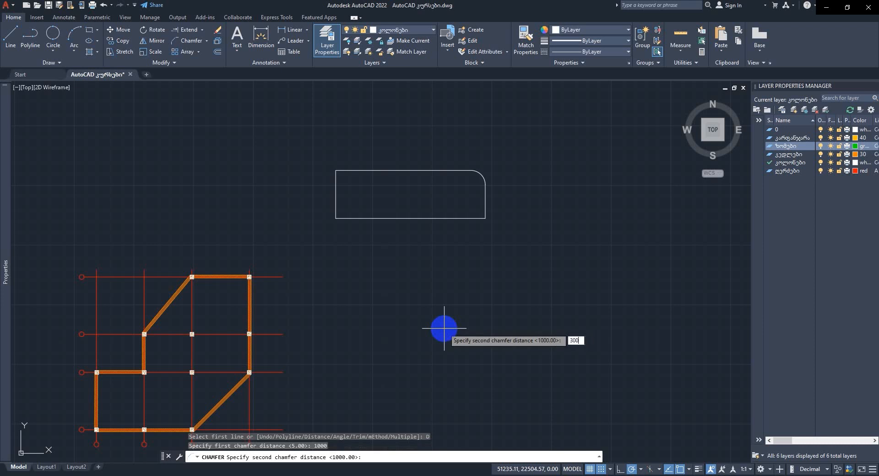
pyautogui.press('Return')
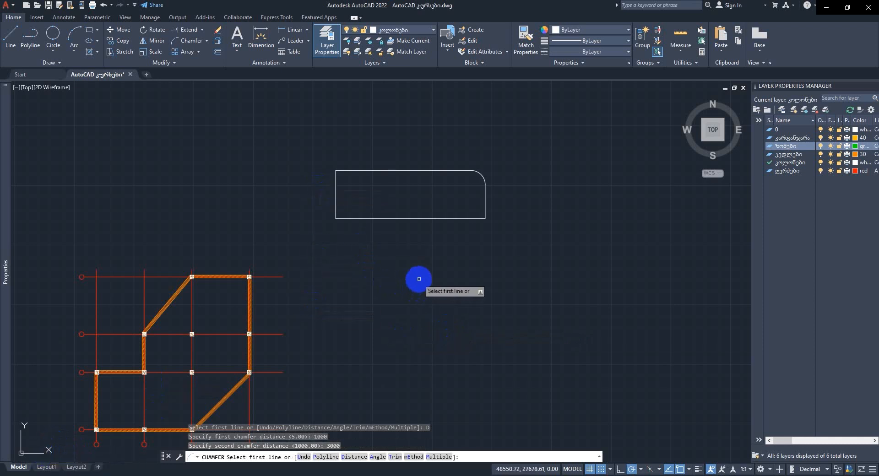
pyautogui.click(335, 199)
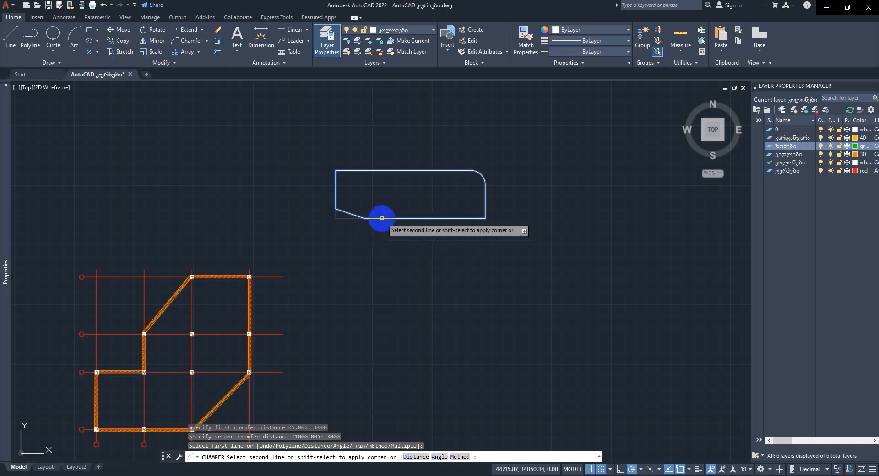
pyautogui.click(382, 219)
pyautogui.moveTo(476, 254)
pyautogui.mouseDown(button='middle')
pyautogui.moveTo(460, 245)
pyautogui.moveTo(484, 263)
pyautogui.mouseUp(button='middle')
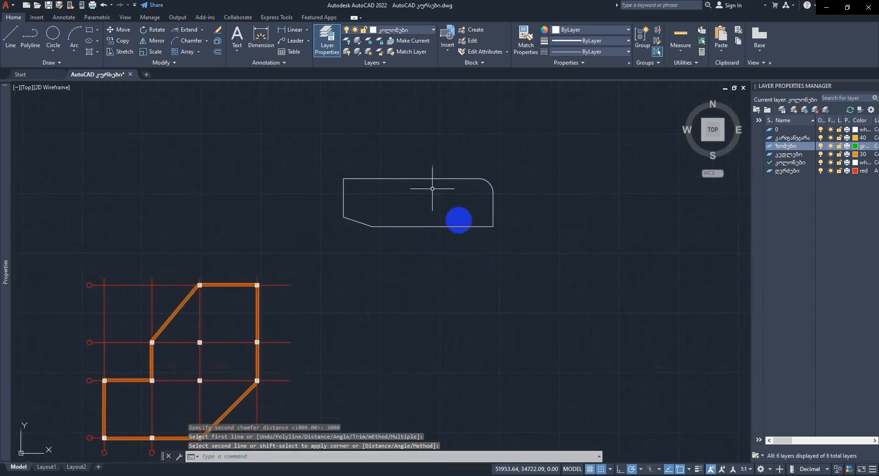
# Step: Draw a Tan, Tan, Radius circle of radius 1500 tangent to the rectangle's top and left edges
pyautogui.scroll(2, 409, 202)
pyautogui.moveTo(354, 157)
pyautogui.mouseDown(button='middle')
pyautogui.moveTo(295, 166)
pyautogui.moveTo(295, 173)
pyautogui.mouseUp(button='middle')
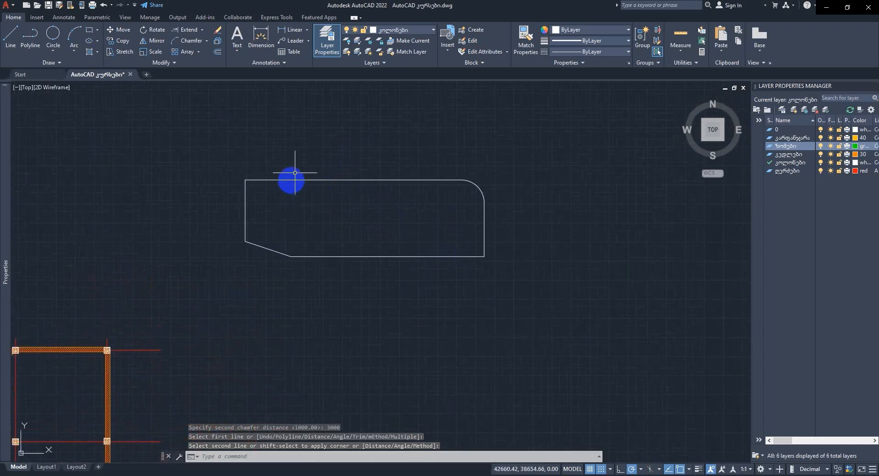
pyautogui.click(54, 46)
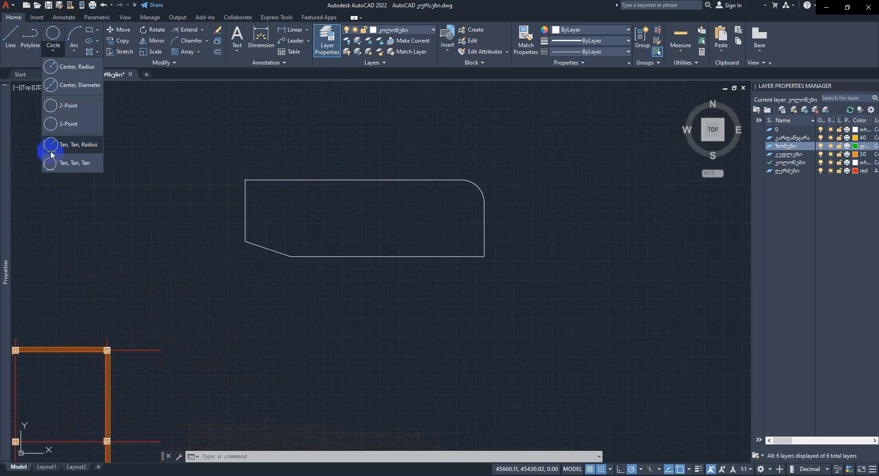
pyautogui.click(479, 188)
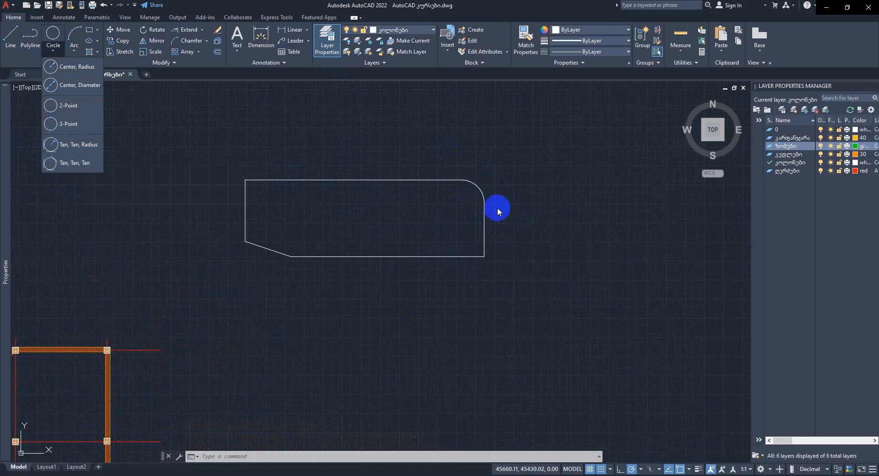
pyautogui.click(52, 146)
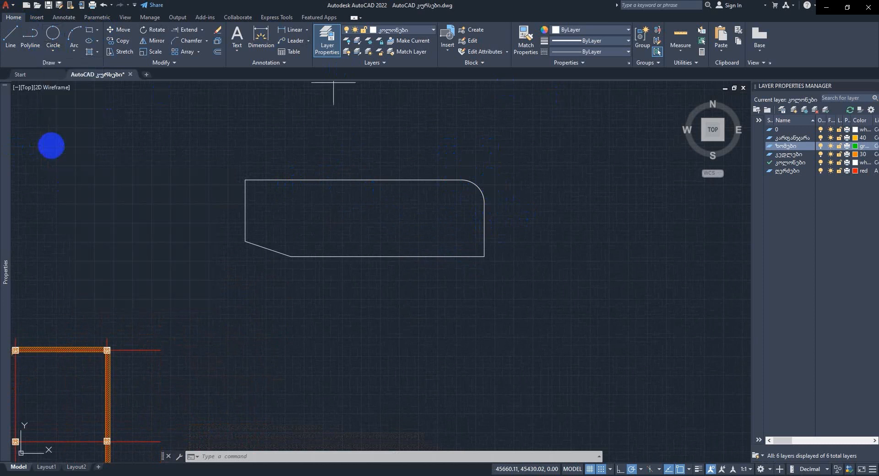
pyautogui.click(268, 180)
pyautogui.click(245, 200)
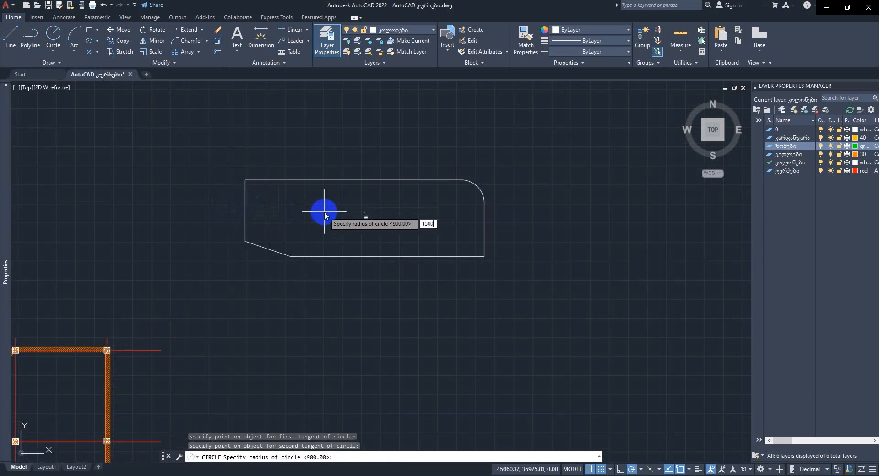
pyautogui.press('Return')
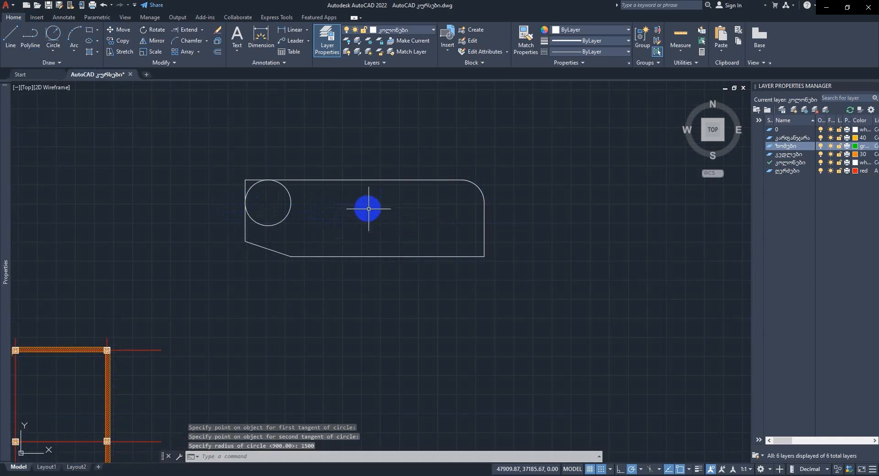
# Step: Trim away the circle's inner arc and the rectangle's sharp upper-left corner, leaving a rounded corner
pyautogui.click(204, 31)
pyautogui.click(196, 40)
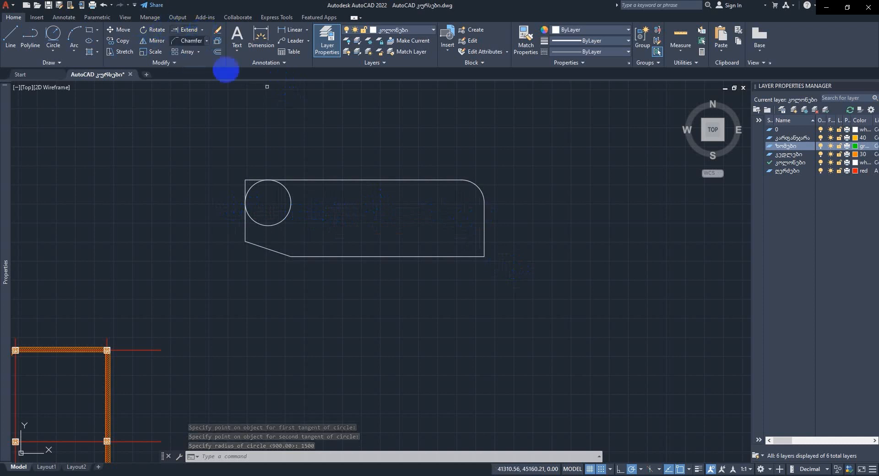
pyautogui.click(289, 193)
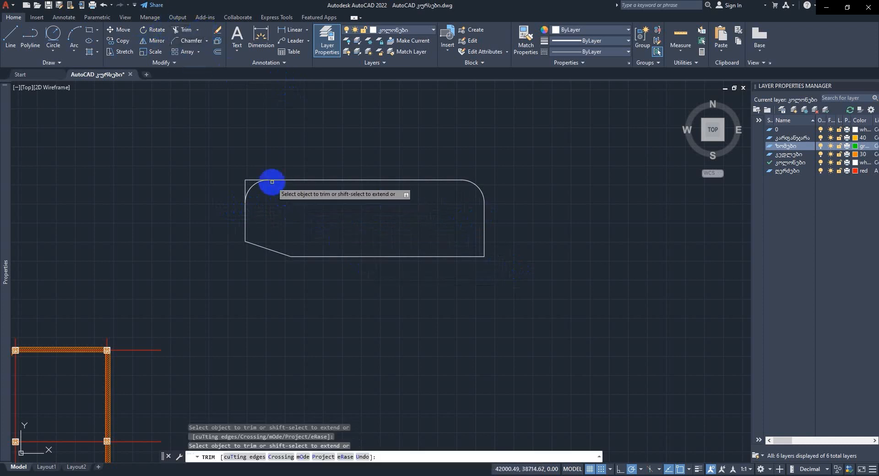
pyautogui.click(246, 182)
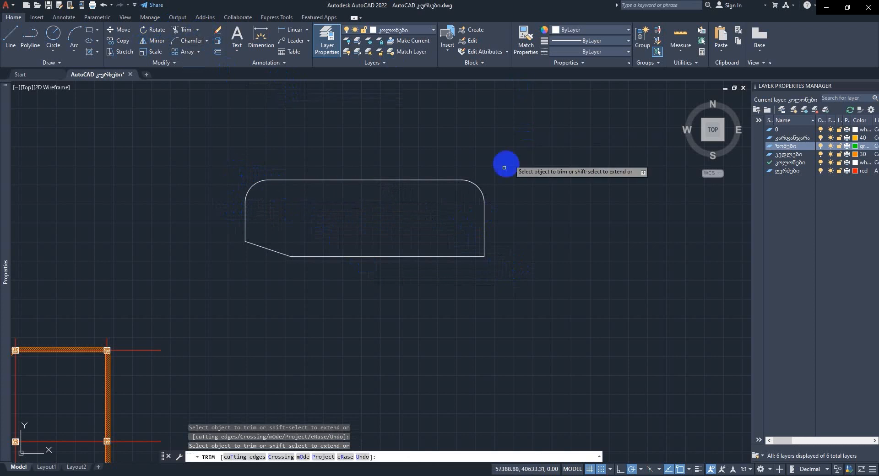
# Step: Join the rounded upper-left arc and the rest of the rectangle's outline into a single polyline
pyautogui.press('Escape')
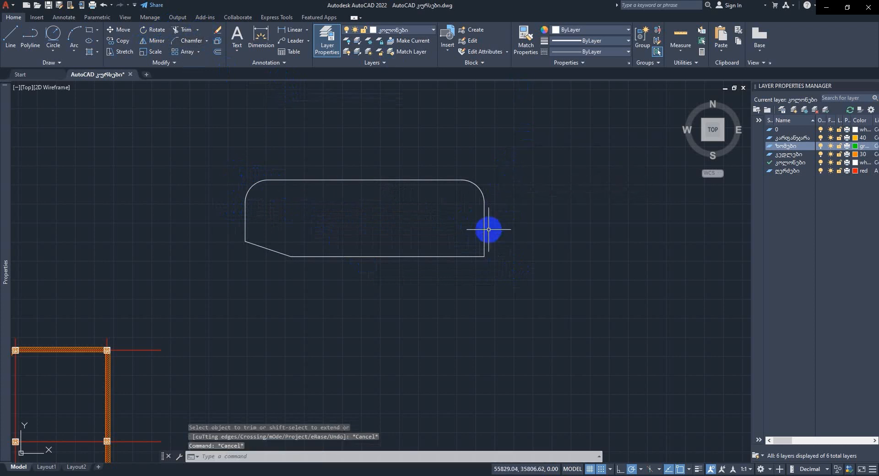
pyautogui.click(483, 224)
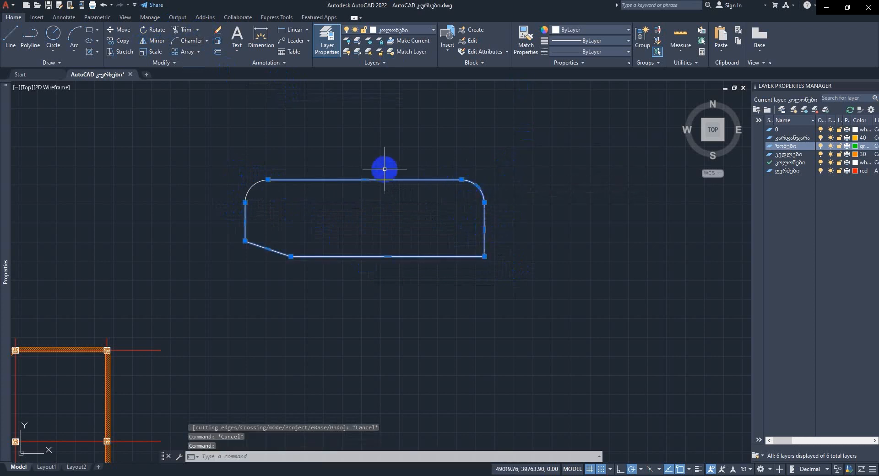
pyautogui.scroll(4, 273, 192)
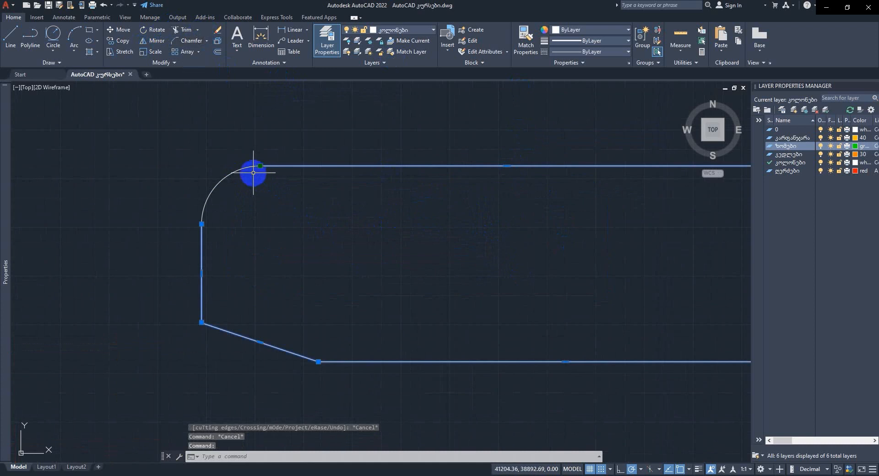
pyautogui.scroll(-4, 256, 174)
pyautogui.moveTo(287, 174)
pyautogui.mouseDown(button='middle')
pyautogui.moveTo(310, 209)
pyautogui.moveTo(326, 204)
pyautogui.mouseUp(button='middle')
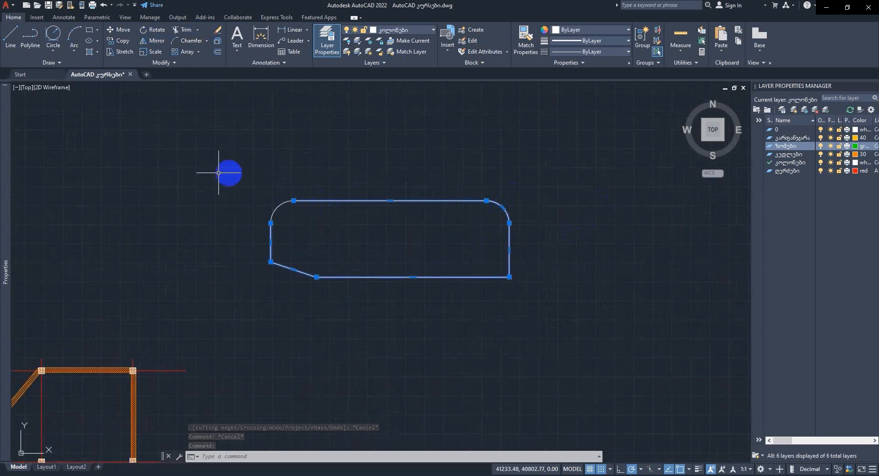
pyautogui.press('Escape')
pyautogui.click(595, 325)
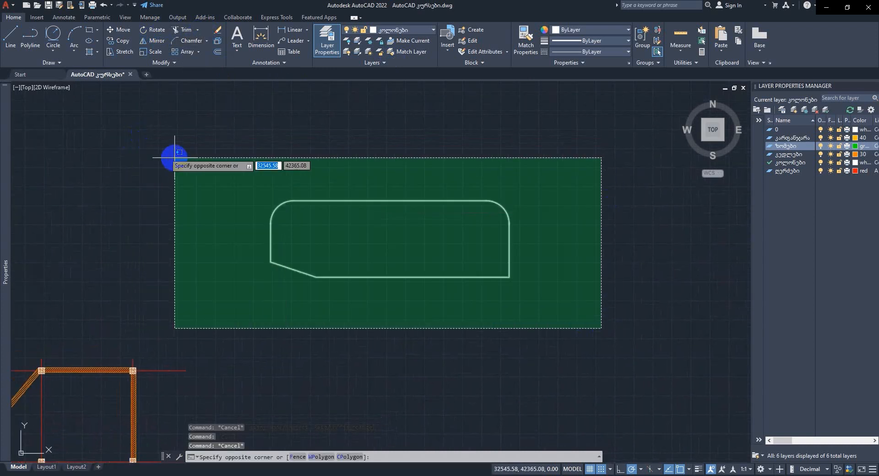
pyautogui.click(173, 153)
pyautogui.click(170, 62)
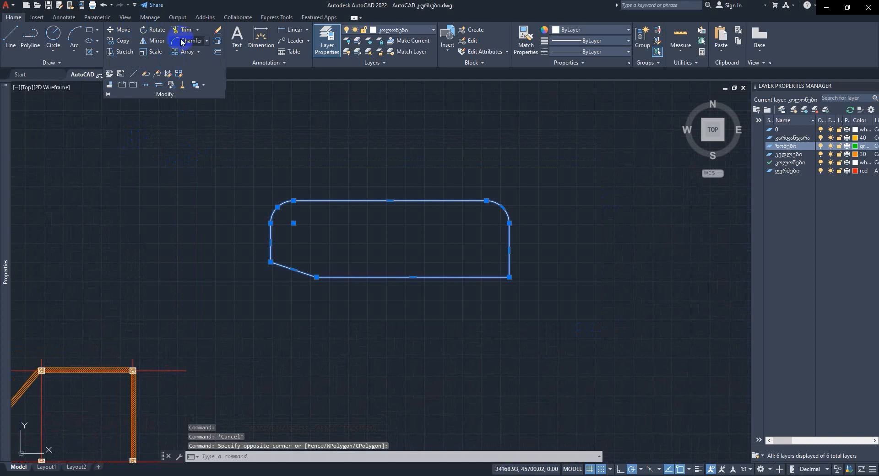
pyautogui.click(143, 85)
pyautogui.press('Escape')
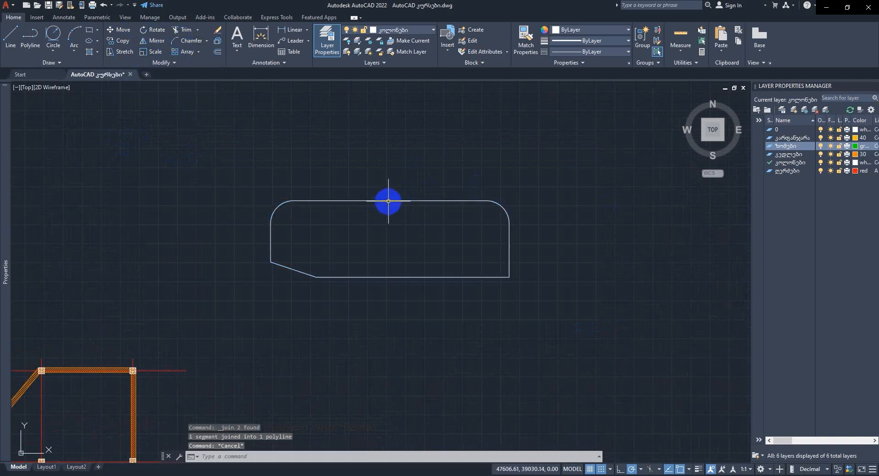
pyautogui.click(388, 200)
# Step: Draw a circle with a radius of 2000 in the empty area to the right of the modified rectangle
pyautogui.scroll(-4, 451, 236)
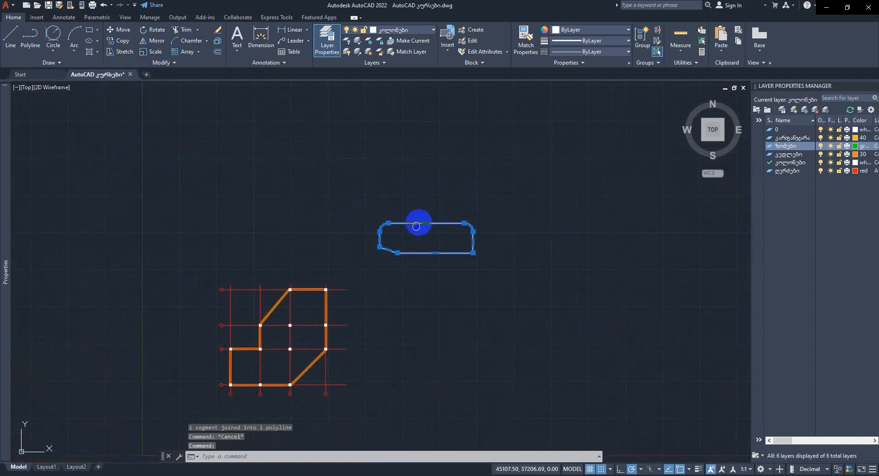
pyautogui.moveTo(417, 226); pyautogui.dragTo(436, 202, button='middle')
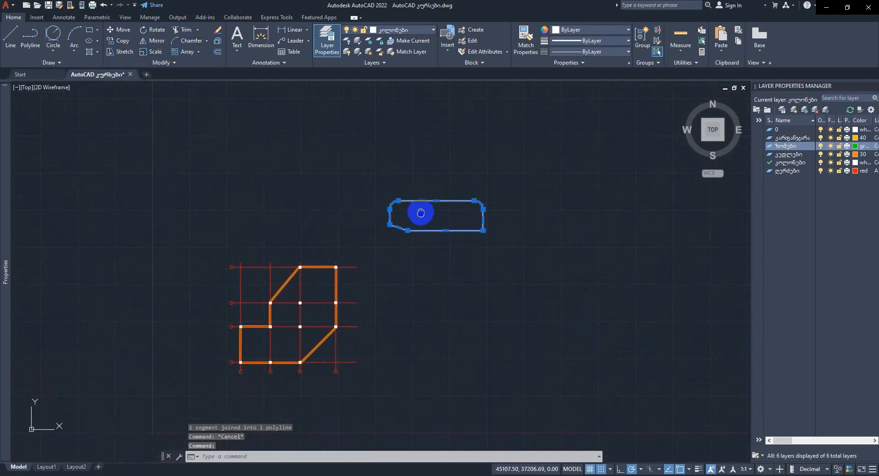
pyautogui.click(199, 52)
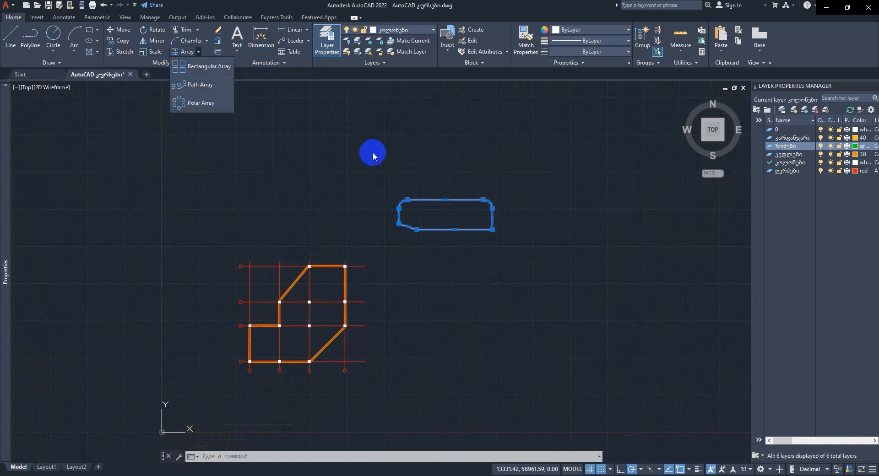
pyautogui.moveTo(524, 145)
pyautogui.mouseDown(button='middle')
pyautogui.moveTo(435, 172)
pyautogui.moveTo(361, 178)
pyautogui.mouseUp(button='middle')
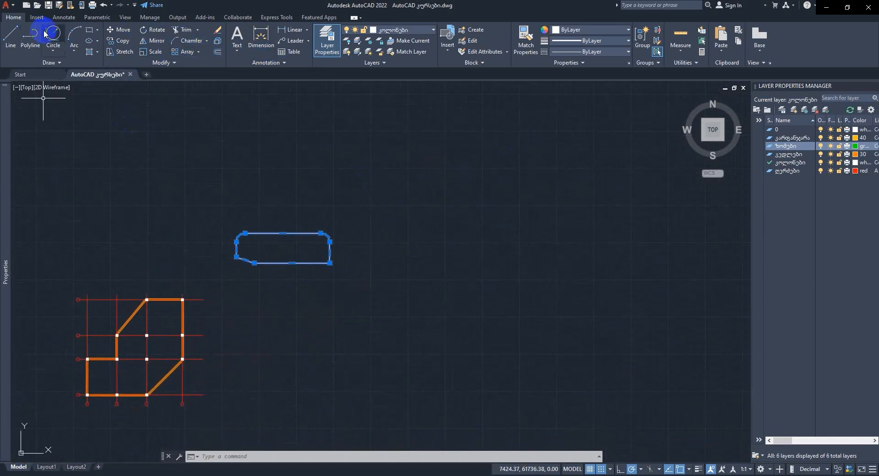
pyautogui.click(56, 53)
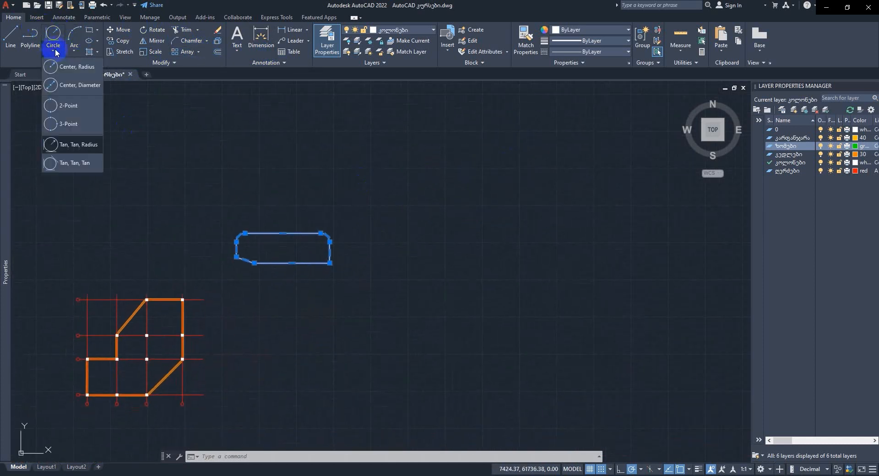
pyautogui.click(55, 65)
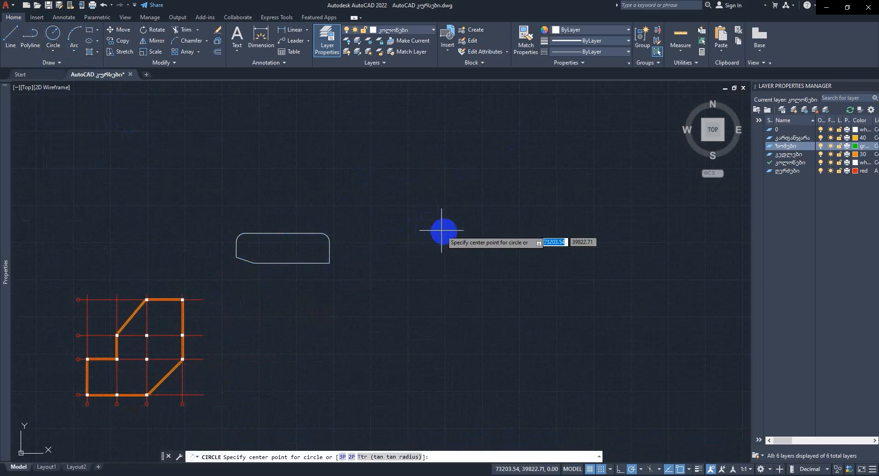
pyautogui.click(453, 246)
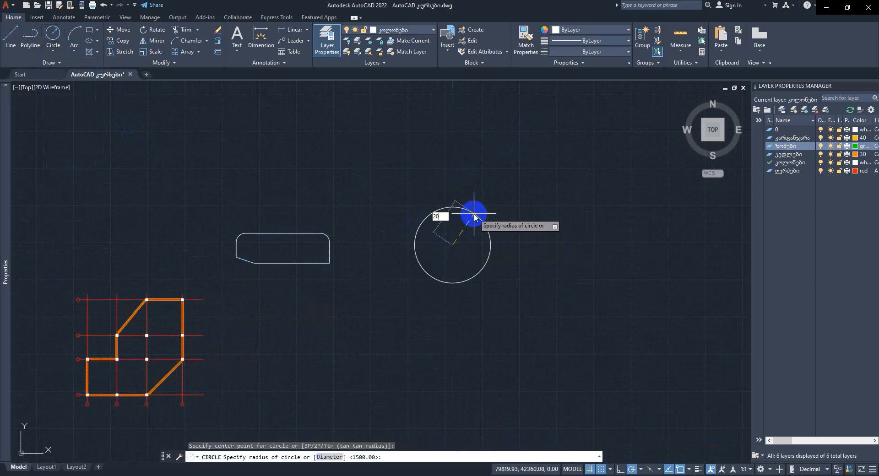
pyautogui.press('Return')
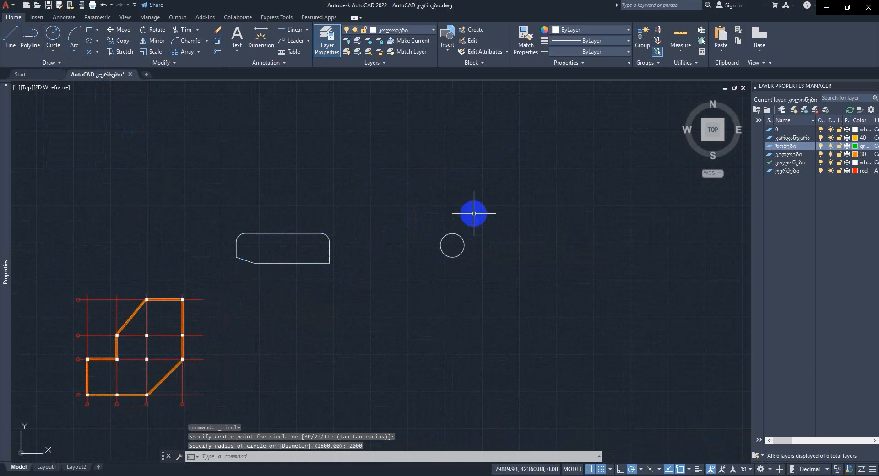
# Step: Draw a small upright rectangle about 1000 units high just above the circle
pyautogui.scroll(2, 468, 219)
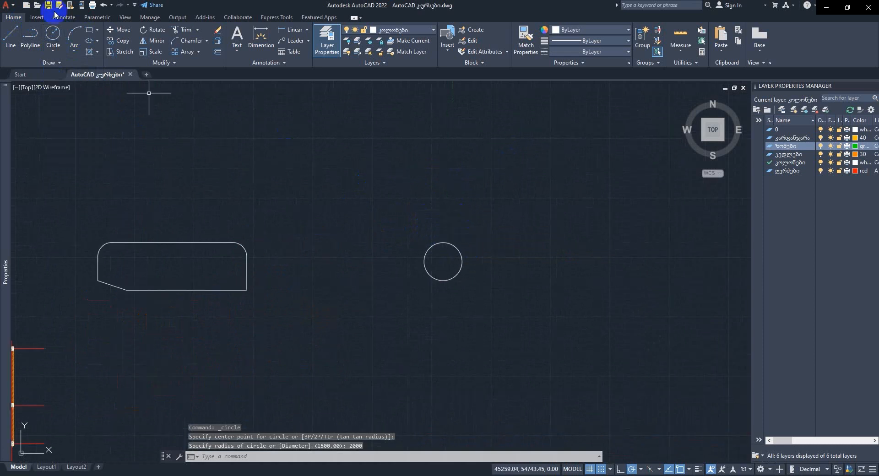
pyautogui.click(91, 32)
pyautogui.click(437, 229)
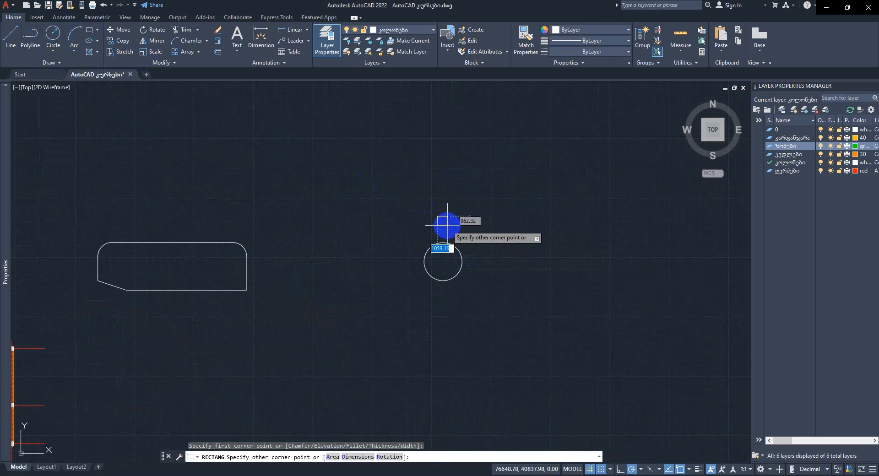
pyautogui.click(447, 225)
pyautogui.scroll(6, 445, 232)
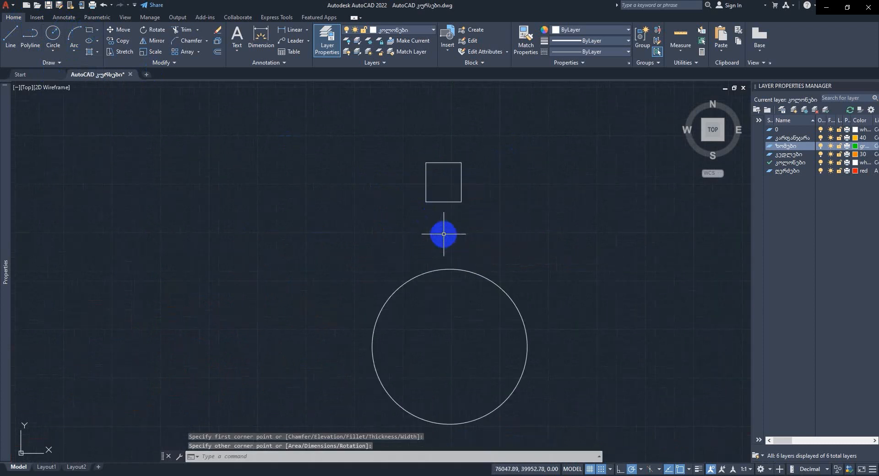
pyautogui.moveTo(453, 186); pyautogui.dragTo(431, 154, button='middle')
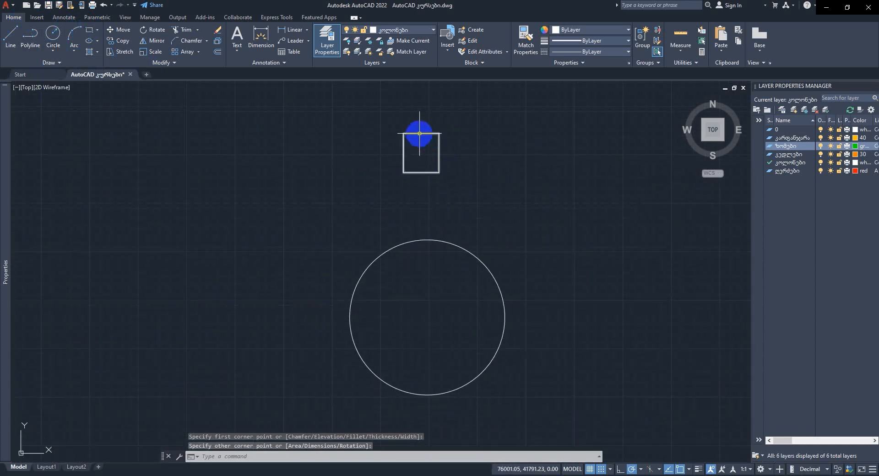
# Step: Move the small rectangle by its bottom edge's midpoint to a point vertically above the circle's center, just outside the circle
pyautogui.click(199, 52)
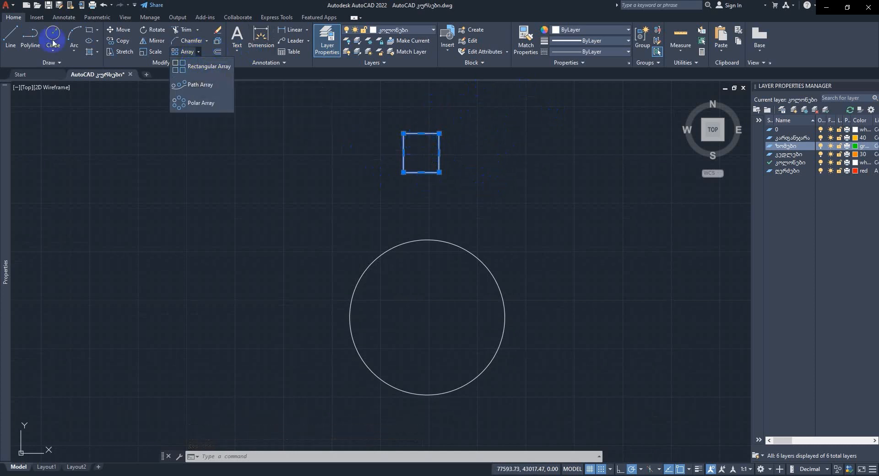
pyautogui.click(118, 30)
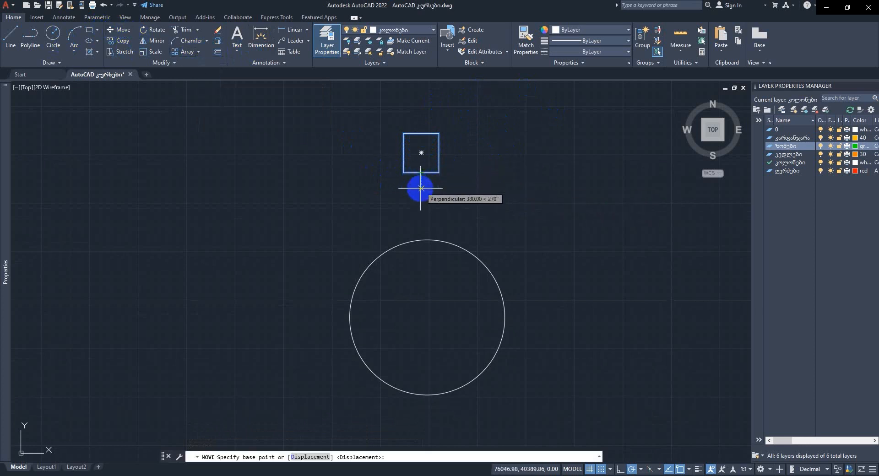
pyautogui.click(422, 172)
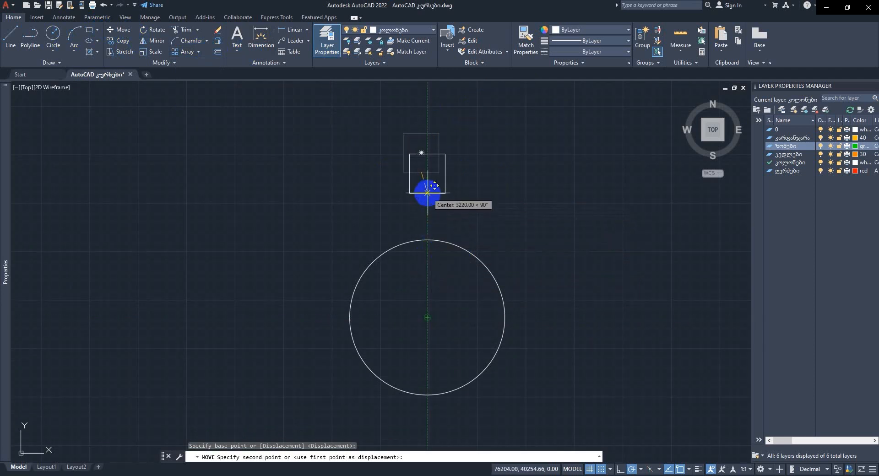
pyautogui.click(430, 208)
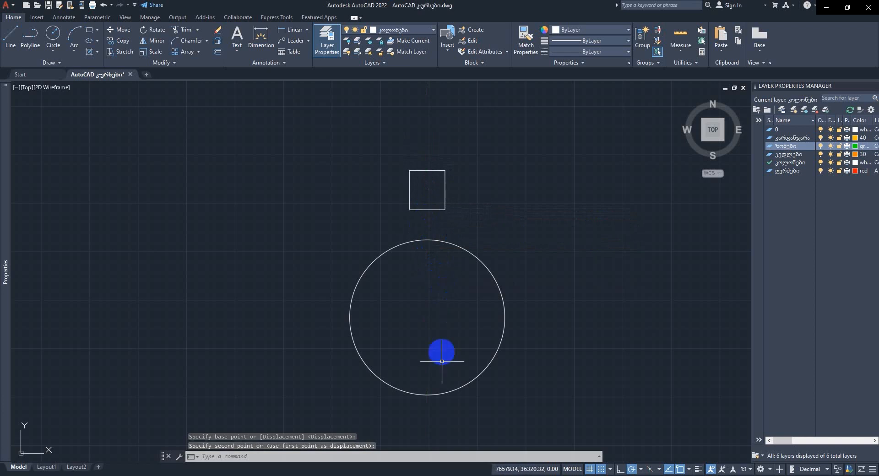
pyautogui.moveTo(467, 182)
pyautogui.mouseDown(button='middle')
pyautogui.moveTo(450, 154)
pyautogui.moveTo(482, 158)
pyautogui.mouseUp(button='middle')
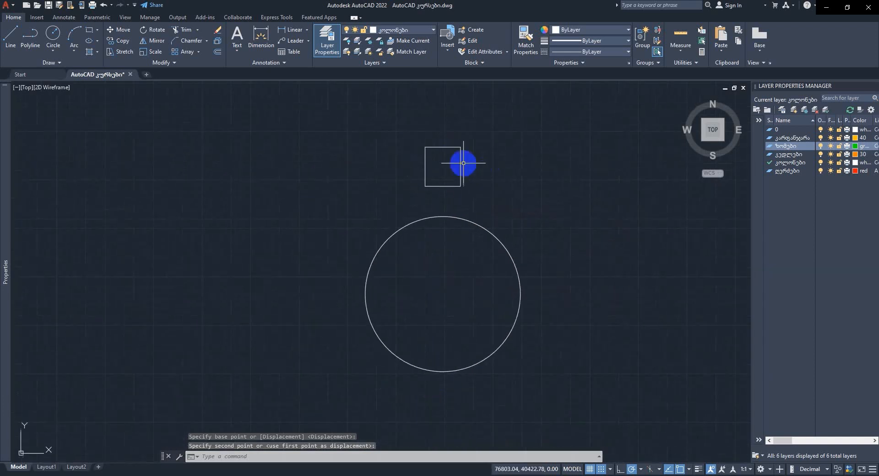
pyautogui.press('Escape')
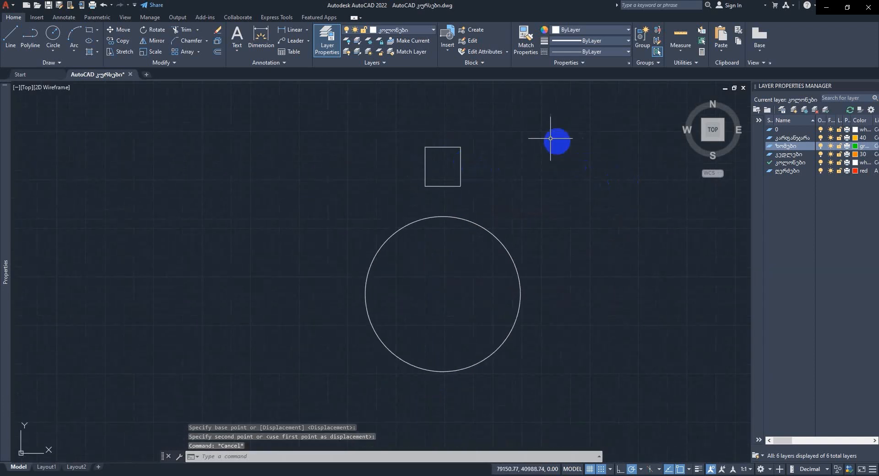
# Step: Create a polar array of the small rectangle around the circle's center
pyautogui.click(199, 52)
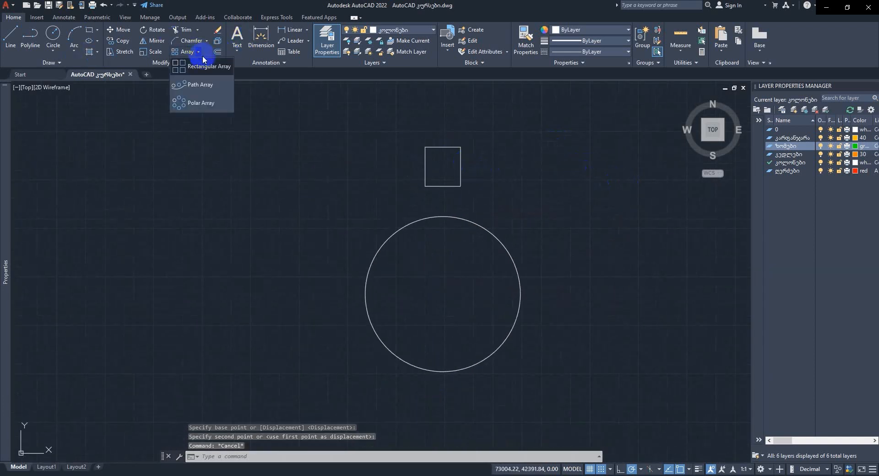
pyautogui.click(194, 103)
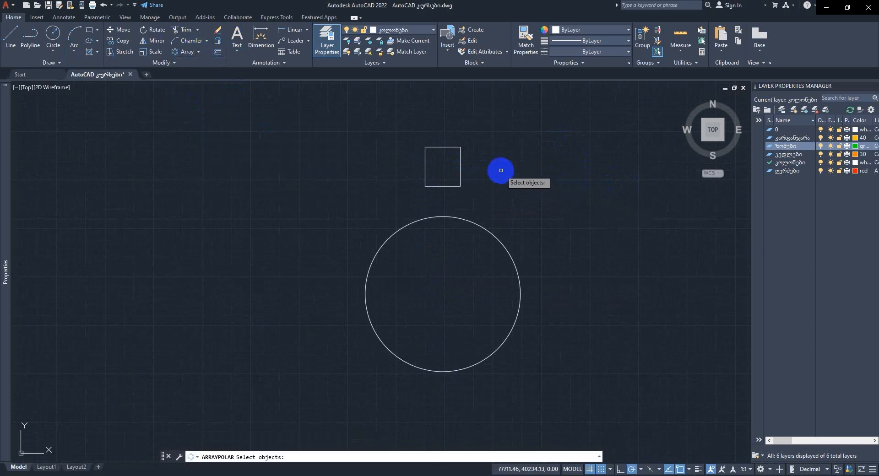
pyautogui.click(460, 170)
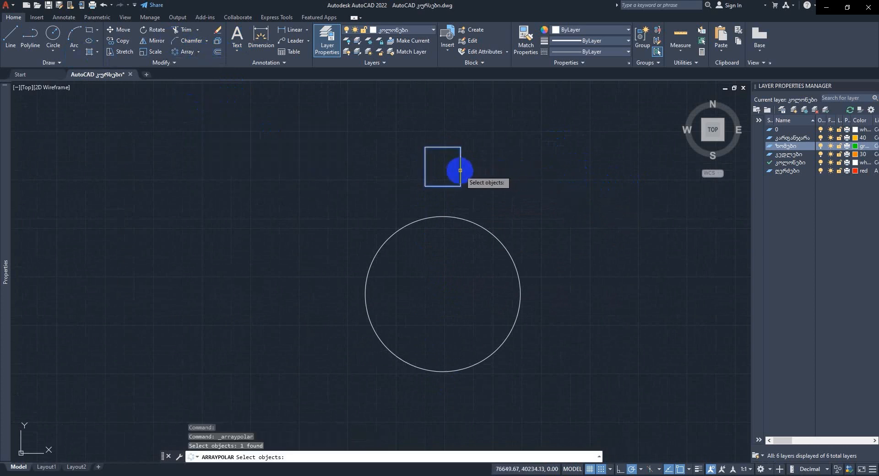
pyautogui.press('Return')
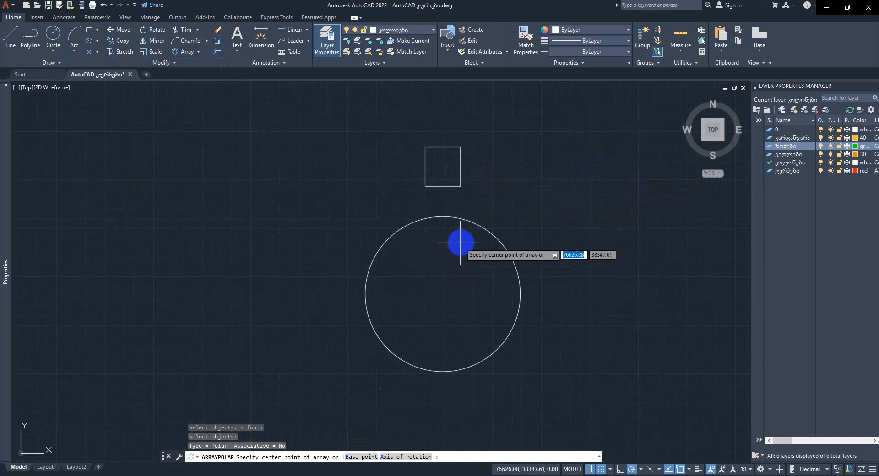
pyautogui.click(442, 295)
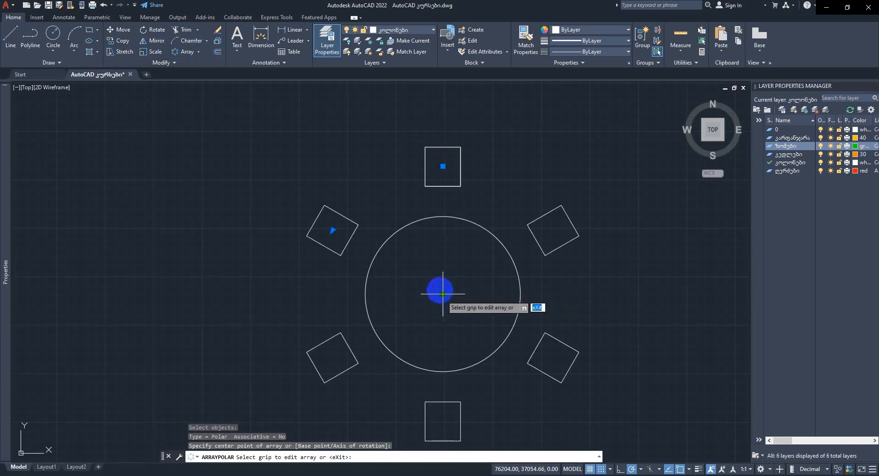
# Step: Set the polar array to 10 items, make it associative and finish it
pyautogui.scroll(-2, 491, 224)
pyautogui.moveTo(491, 227)
pyautogui.mouseDown(button='middle')
pyautogui.moveTo(465, 213)
pyautogui.moveTo(471, 218)
pyautogui.mouseUp(button='middle')
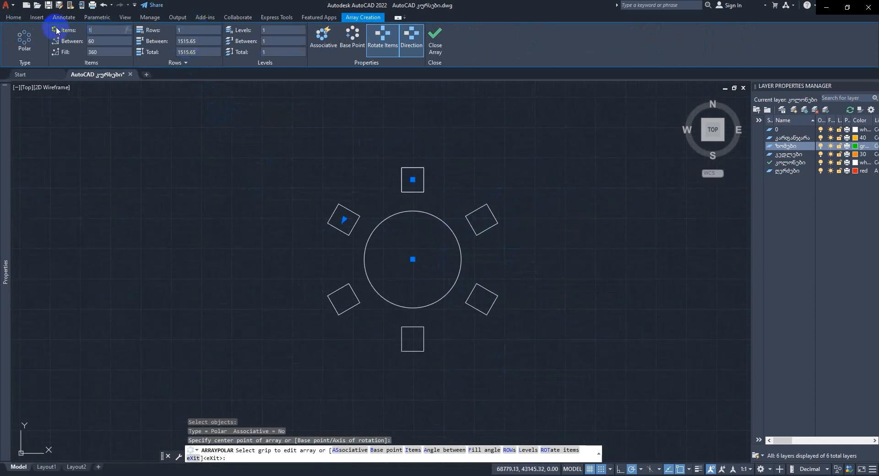
pyautogui.press('Return')
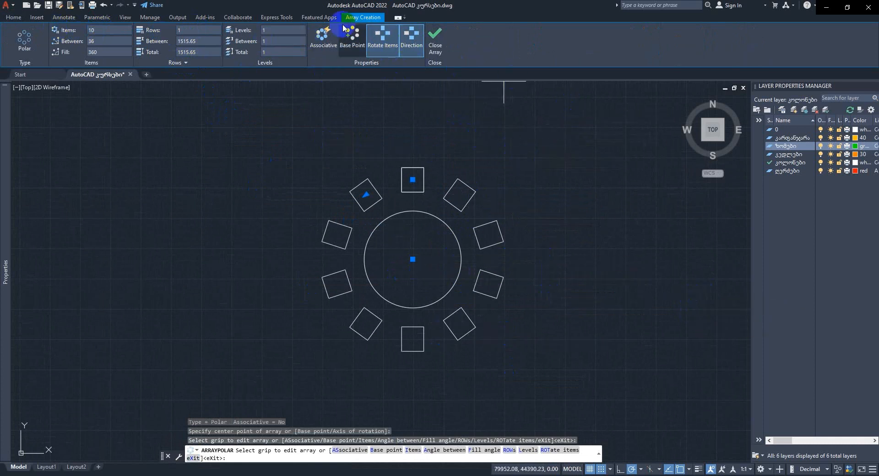
pyautogui.click(319, 35)
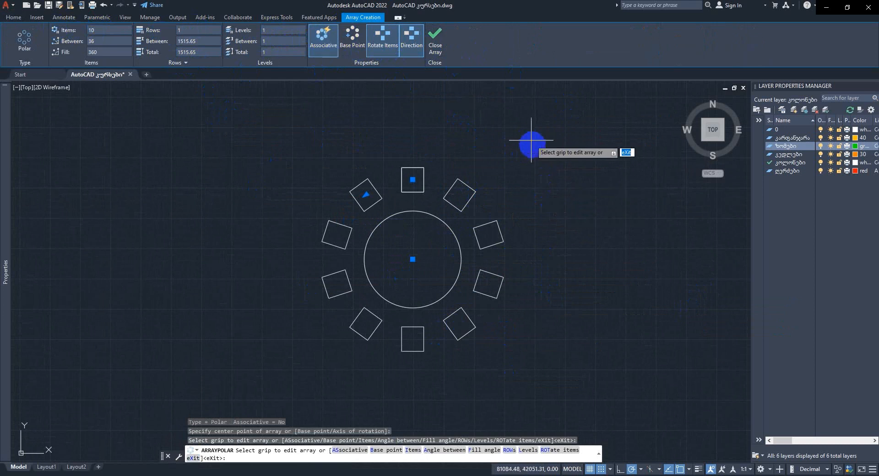
pyautogui.press('Return')
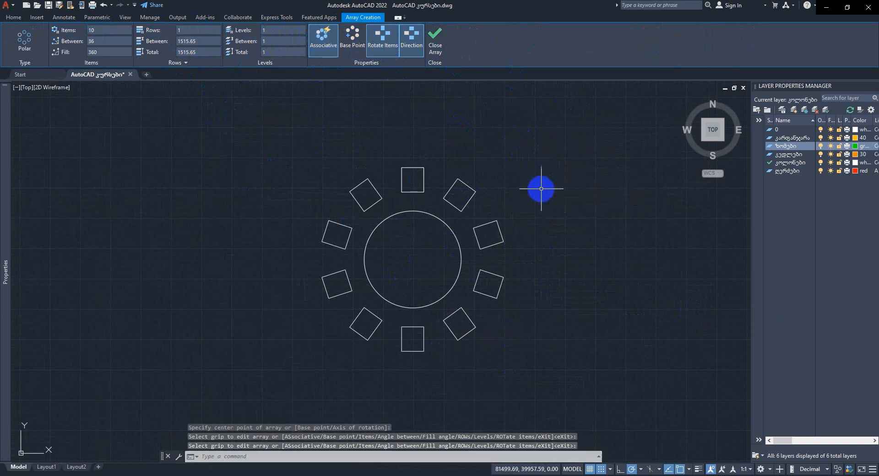
pyautogui.scroll(-4, 477, 236)
pyautogui.moveTo(478, 235); pyautogui.dragTo(461, 292, button='middle')
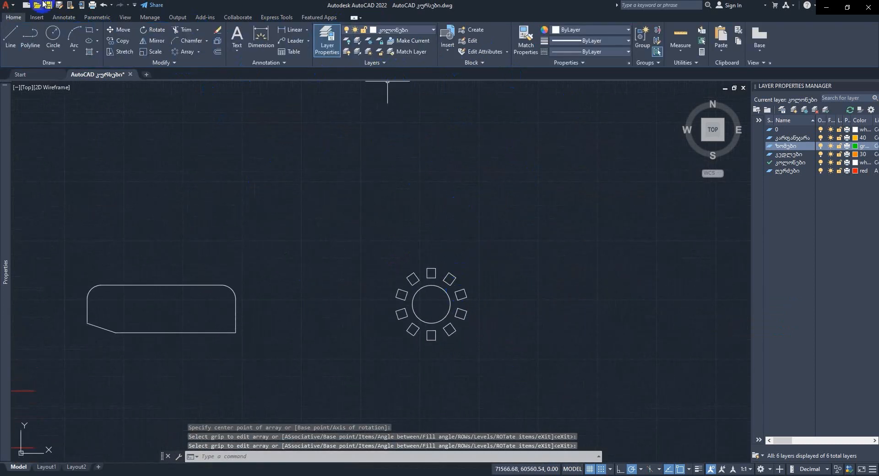
# Step: Draw a wavy five-point fit spline above the circular array, running from lower left to upper right
pyautogui.click(169, 63)
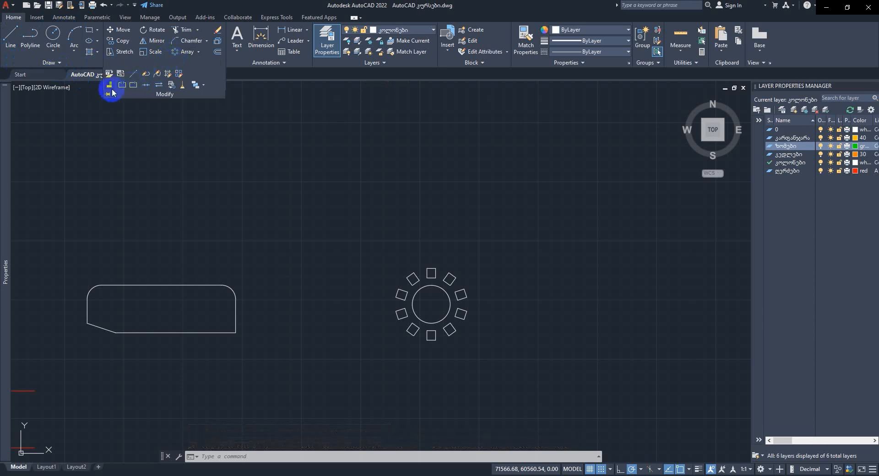
pyautogui.click(58, 63)
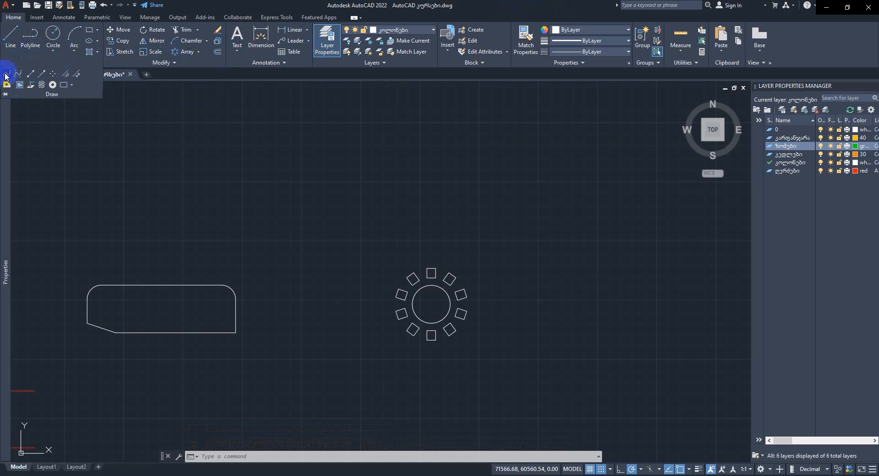
pyautogui.click(7, 76)
pyautogui.moveTo(306, 146)
pyautogui.mouseDown(button='middle')
pyautogui.moveTo(317, 149)
pyautogui.moveTo(224, 263)
pyautogui.mouseUp(button='middle')
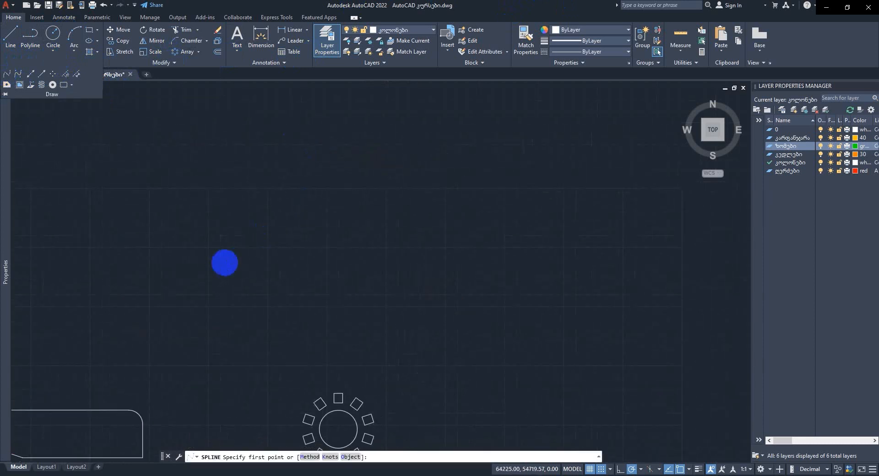
pyautogui.click(143, 326)
pyautogui.click(223, 224)
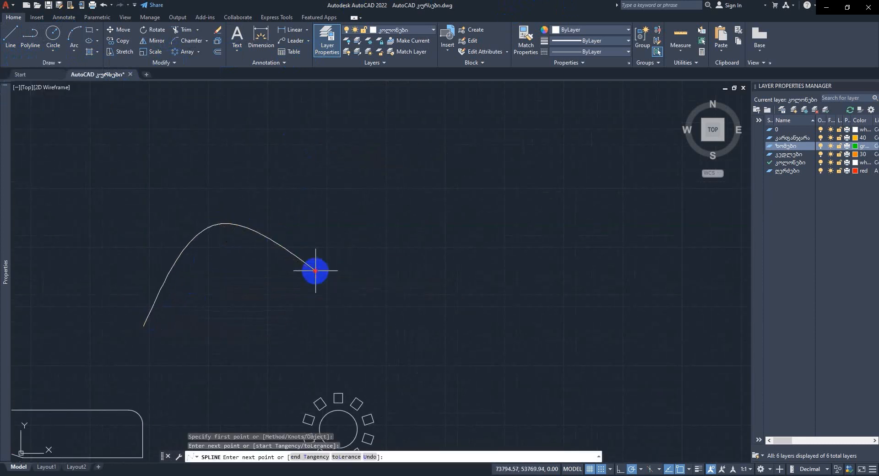
pyautogui.click(326, 271)
pyautogui.click(441, 221)
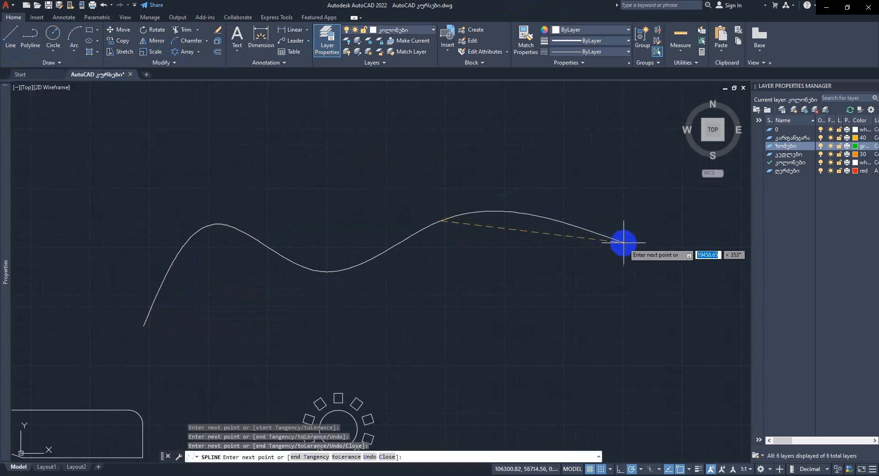
pyautogui.click(628, 249)
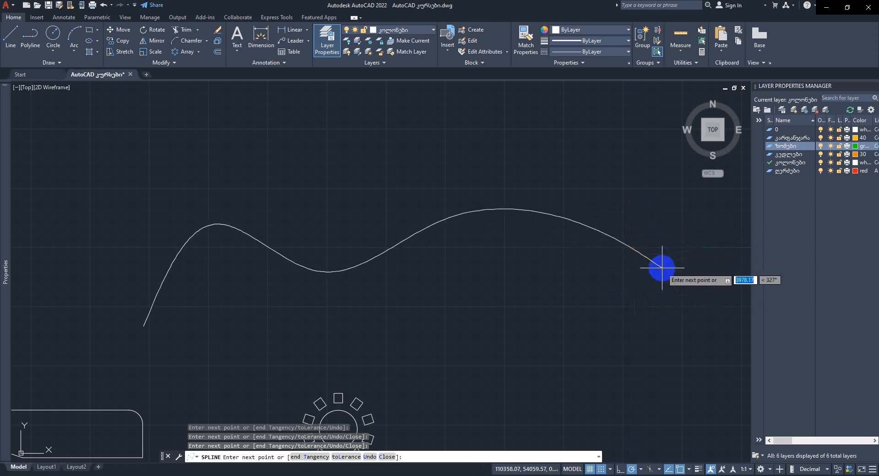
pyautogui.press('Return')
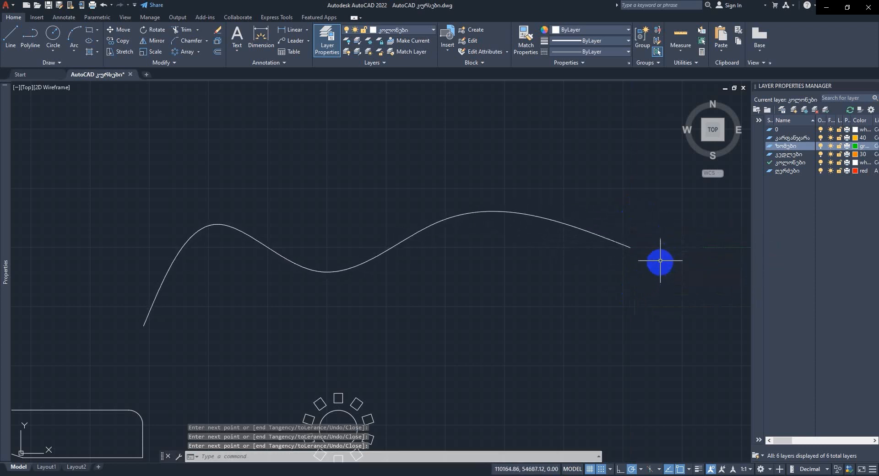
pyautogui.moveTo(496, 185); pyautogui.dragTo(468, 177, button='middle')
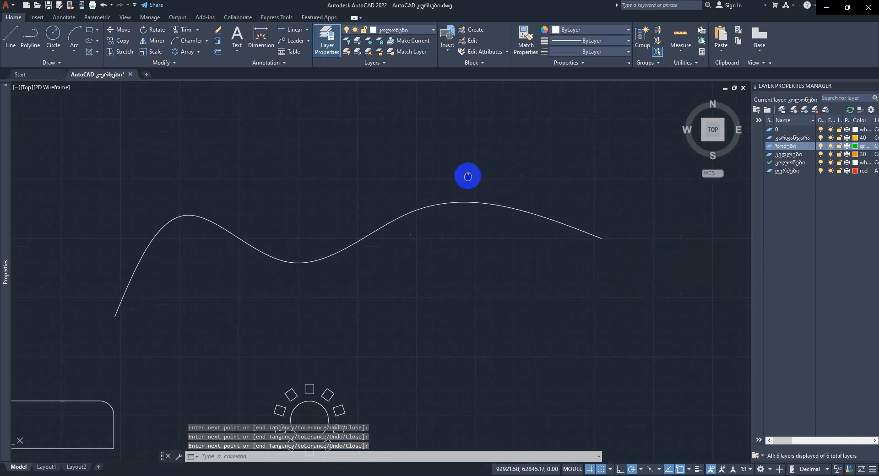
pyautogui.hotkey('ctrl', '1')
pyautogui.moveTo(220, 135)
pyautogui.mouseDown(button='middle')
pyautogui.moveTo(296, 147)
pyautogui.moveTo(298, 137)
pyautogui.mouseUp(button='middle')
pyautogui.click(131, 52)
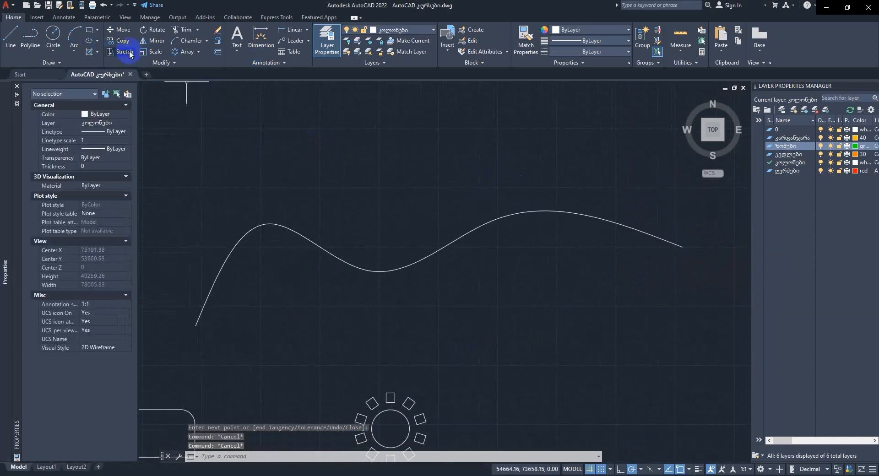
pyautogui.click(89, 31)
pyautogui.hotkey('ctrl', '1')
pyautogui.scroll(3, 157, 304)
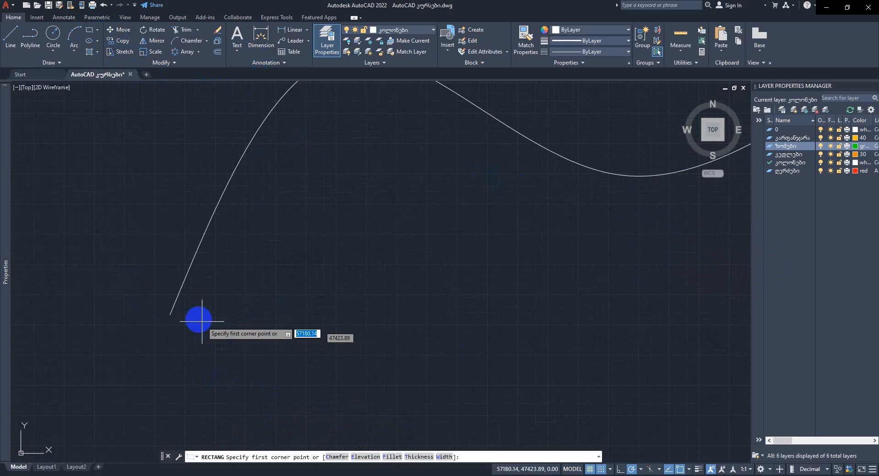
pyautogui.click(170, 314)
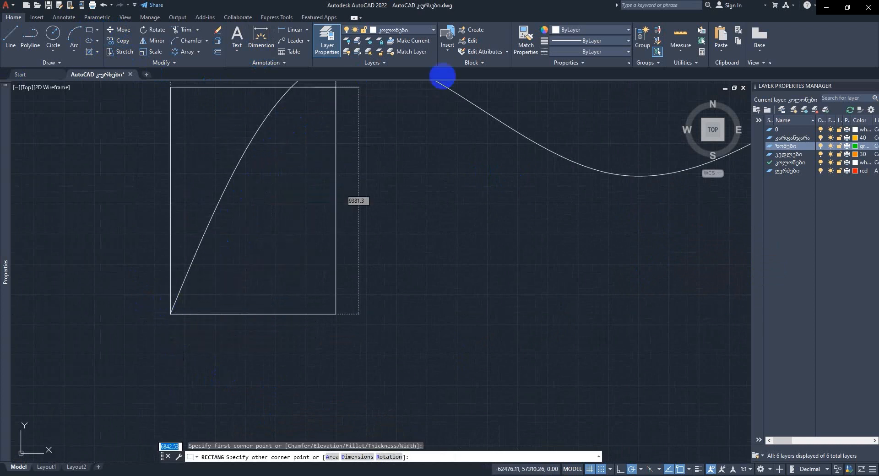
pyautogui.scroll(-4, 581, 165)
pyautogui.press('Escape')
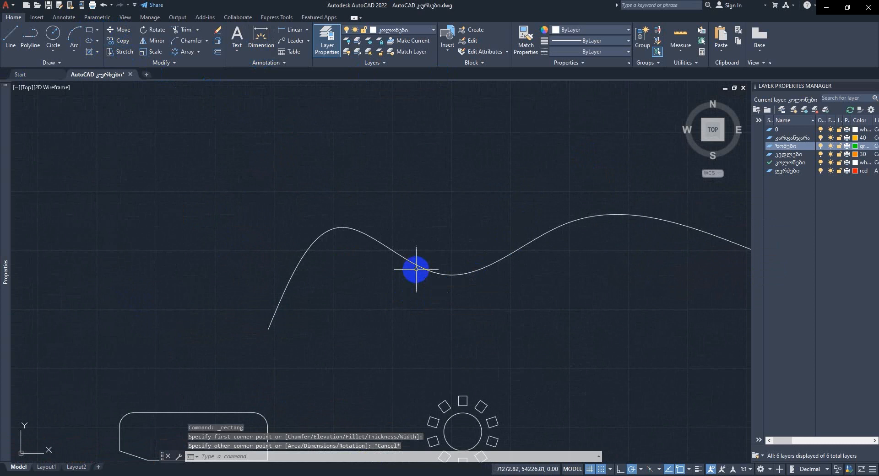
pyautogui.press('Escape')
# Step: Offset the spline by 1000 units towards its upper side
pyautogui.moveTo(366, 164); pyautogui.dragTo(330, 169, button='middle')
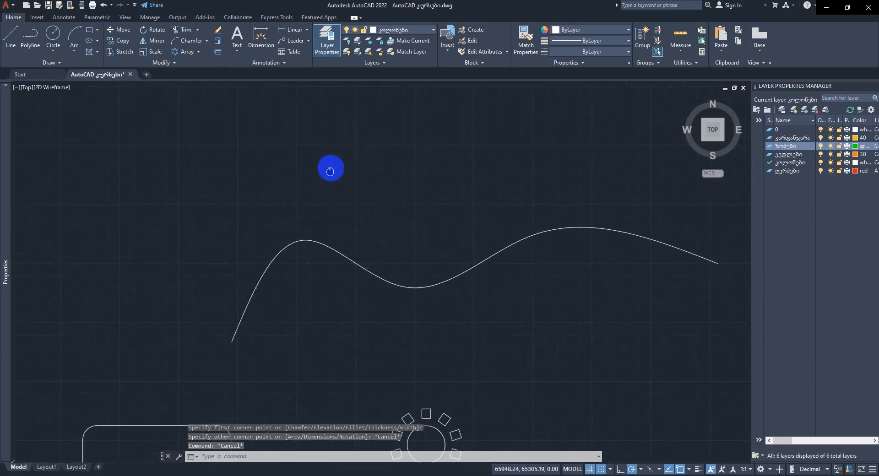
pyautogui.click(223, 52)
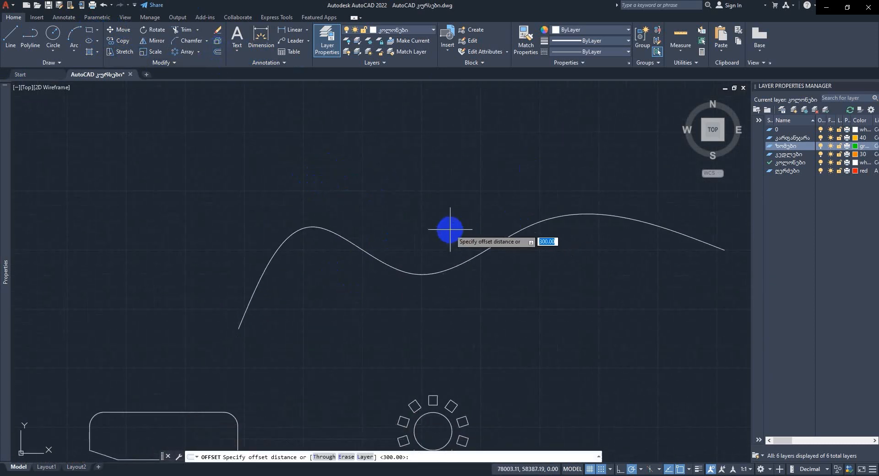
pyautogui.write('1000')
pyautogui.press('Return')
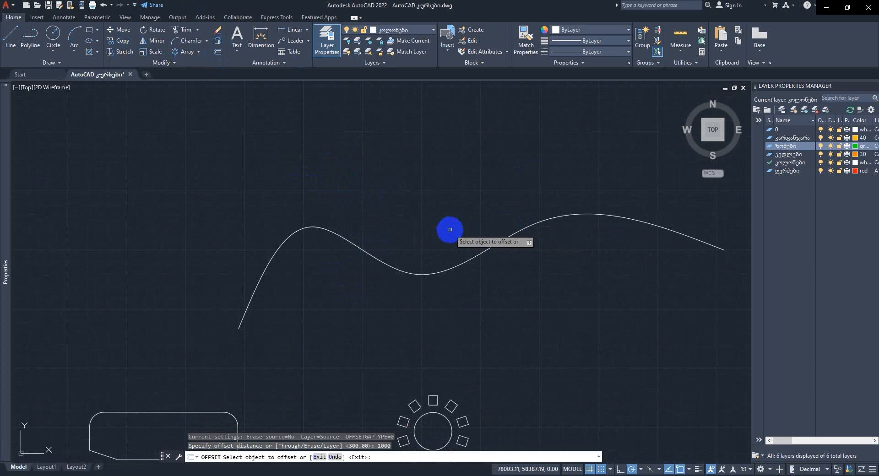
pyautogui.click(482, 252)
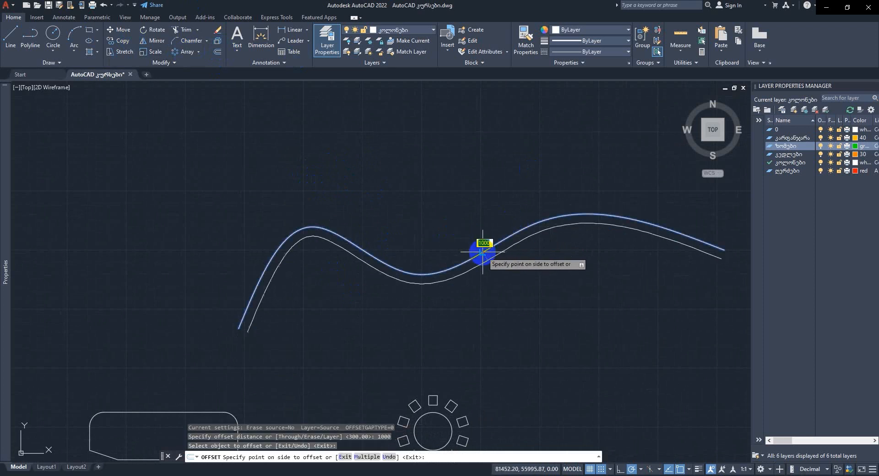
pyautogui.click(471, 218)
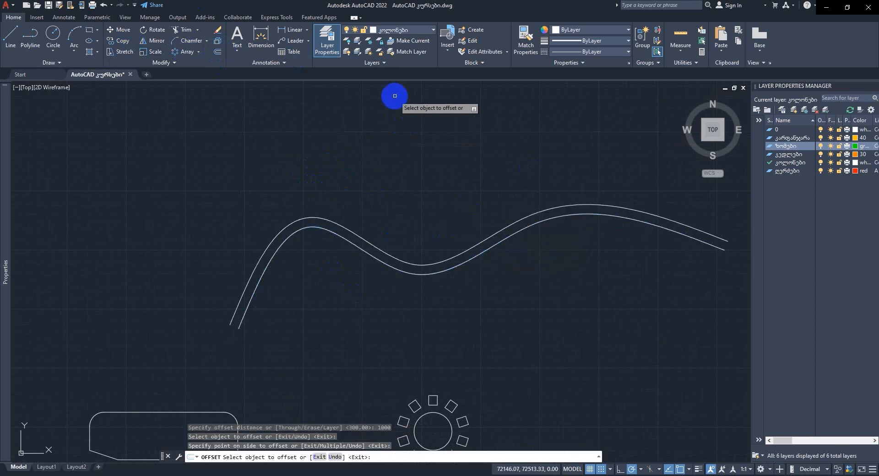
pyautogui.moveTo(325, 165)
pyautogui.mouseDown(button='middle')
pyautogui.moveTo(338, 136)
pyautogui.moveTo(363, 149)
pyautogui.mouseUp(button='middle')
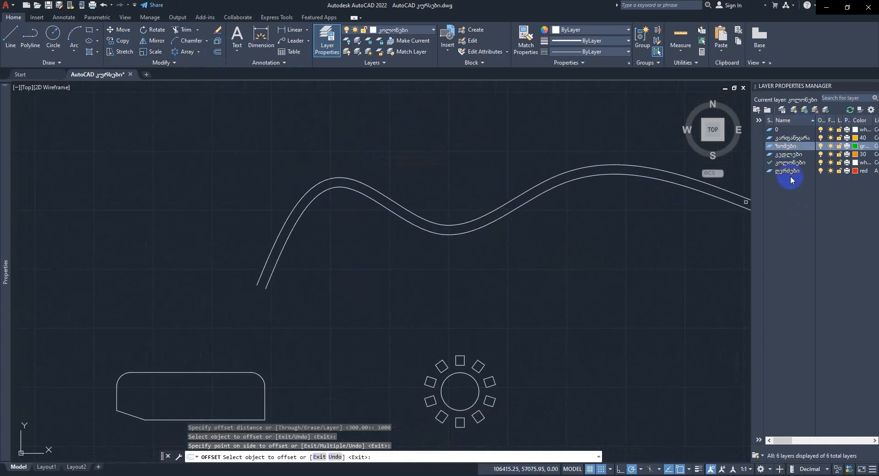
pyautogui.moveTo(1, 193)
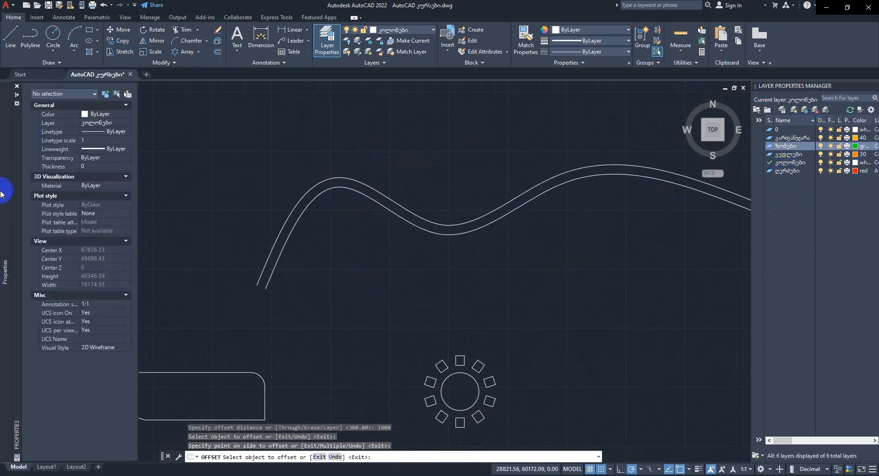
pyautogui.moveTo(289, 122)
pyautogui.mouseDown(button='middle')
pyautogui.moveTo(299, 131)
pyautogui.moveTo(286, 161)
pyautogui.mouseUp(button='middle')
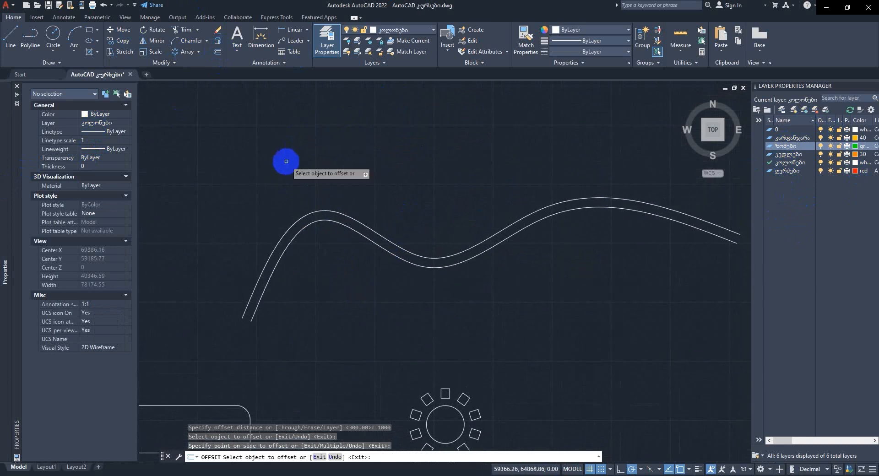
pyautogui.press('Escape')
pyautogui.click(294, 219)
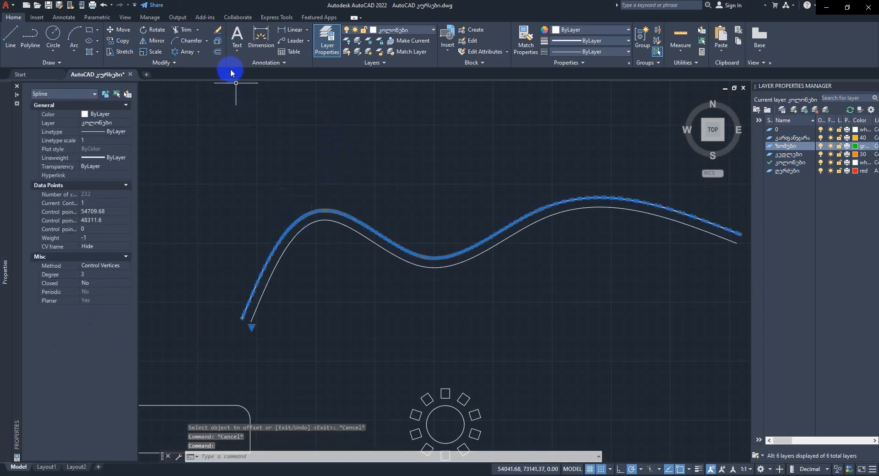
pyautogui.press('Escape')
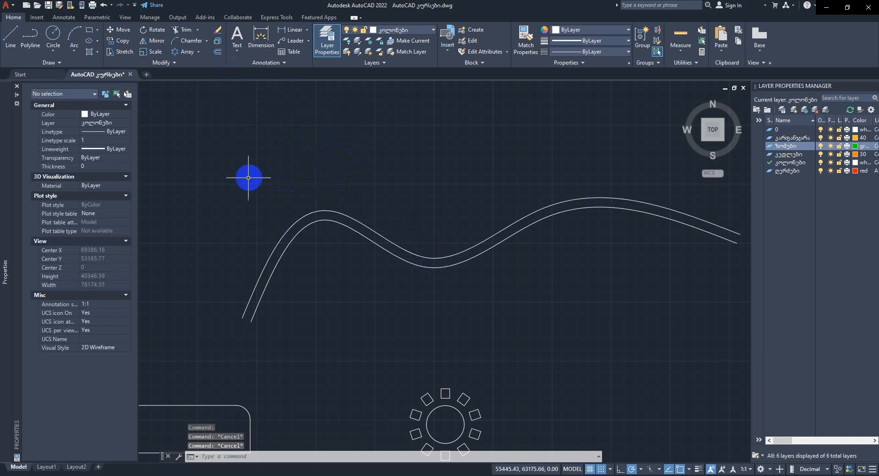
# Step: Draw a small horizontal rectangle about 2200 units wide, just left of the splines' lower ends
pyautogui.moveTo(237, 144); pyautogui.dragTo(232, 164, button='middle')
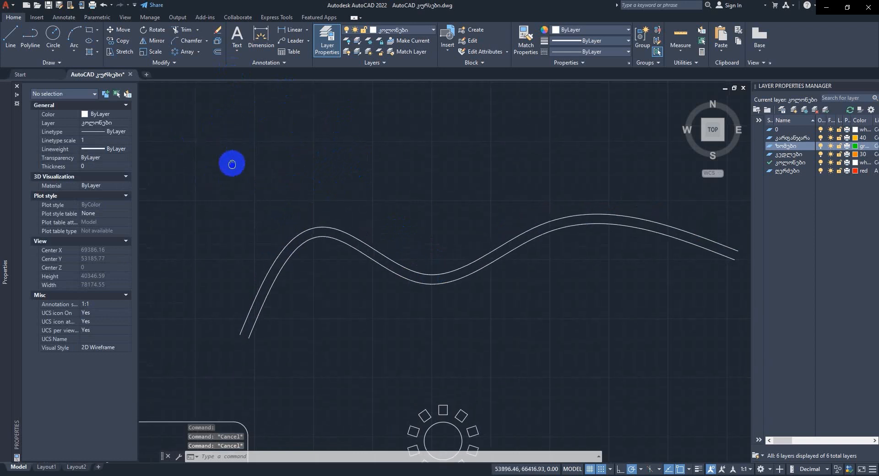
pyautogui.click(89, 32)
pyautogui.click(189, 295)
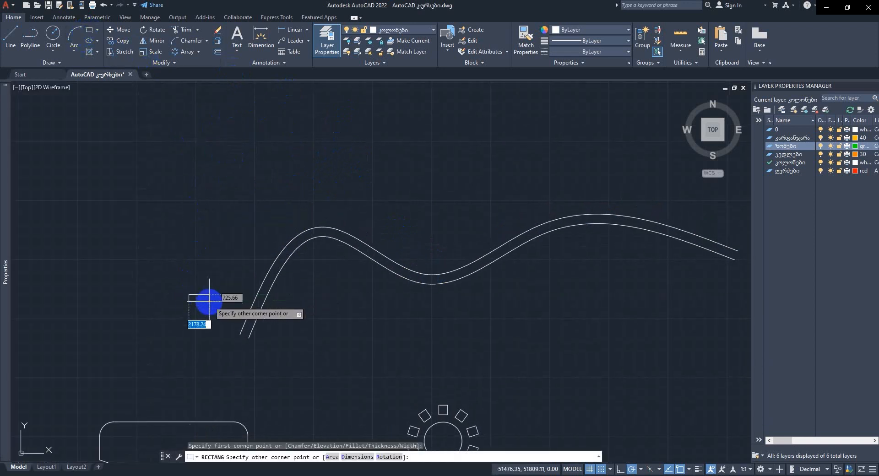
pyautogui.click(211, 304)
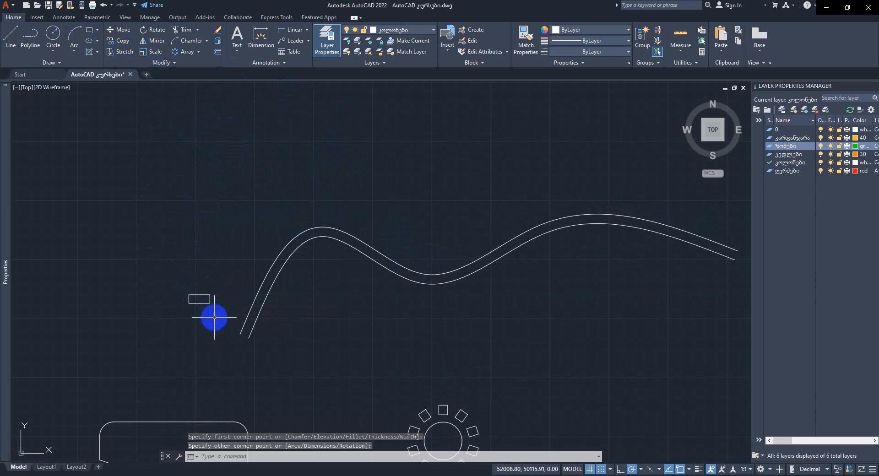
# Step: Move the small rectangle by its center onto the lower endpoint of the offset spline
pyautogui.scroll(5, 208, 323)
pyautogui.moveTo(216, 297); pyautogui.dragTo(175, 252, button='middle')
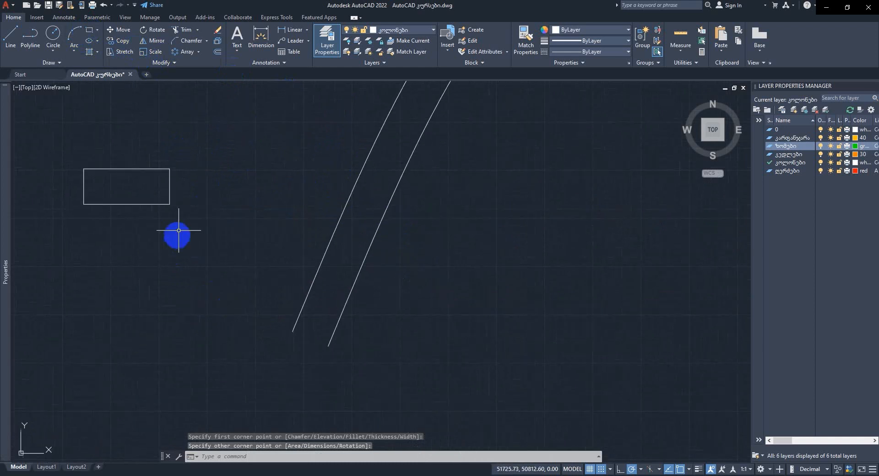
pyautogui.click(135, 168)
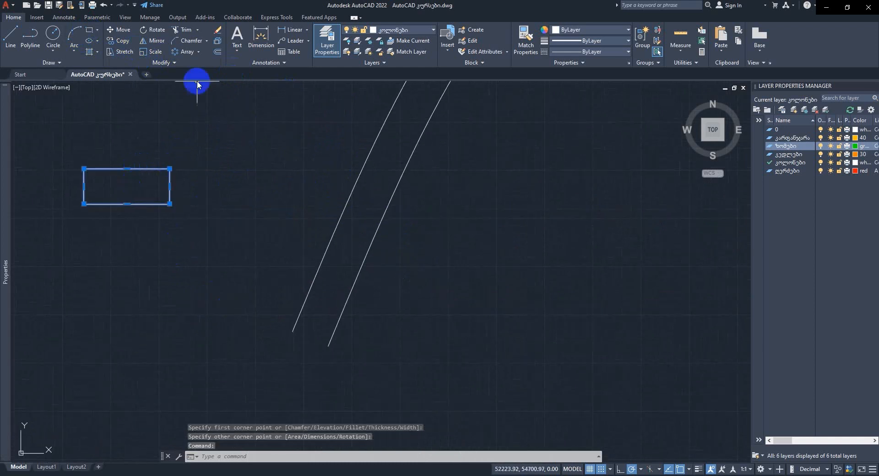
pyautogui.write('m')
pyautogui.press('Return')
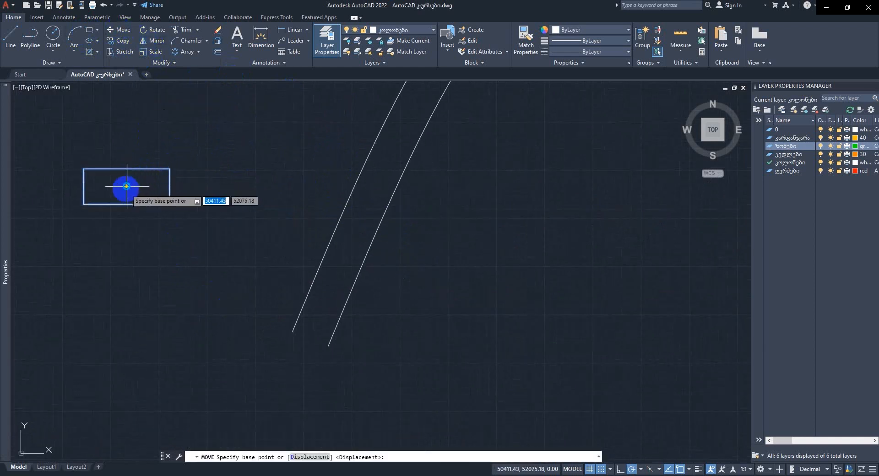
pyautogui.click(126, 186)
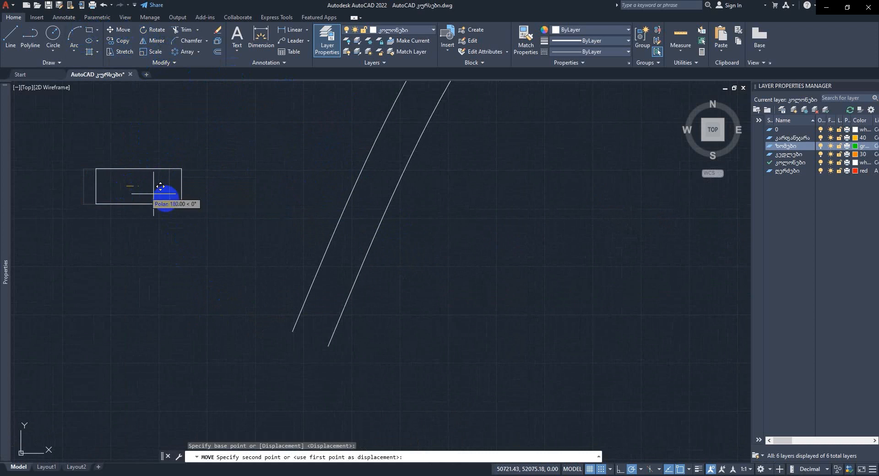
pyautogui.click(293, 329)
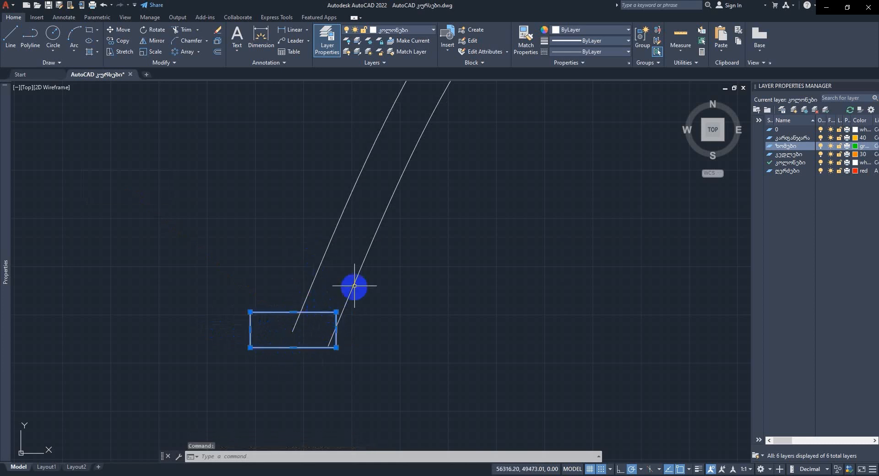
# Step: Try to rotate the rectangle about the offset spline's lower endpoint, taking its right edge's midpoint as the angle
pyautogui.click(157, 32)
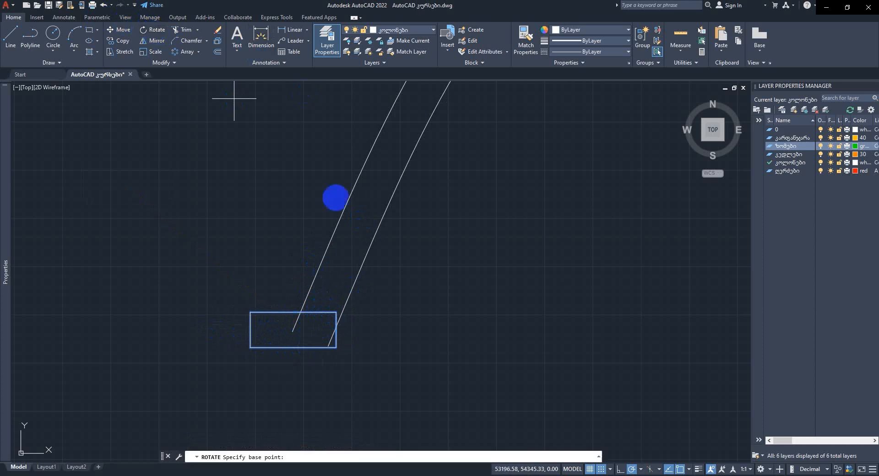
pyautogui.click(293, 330)
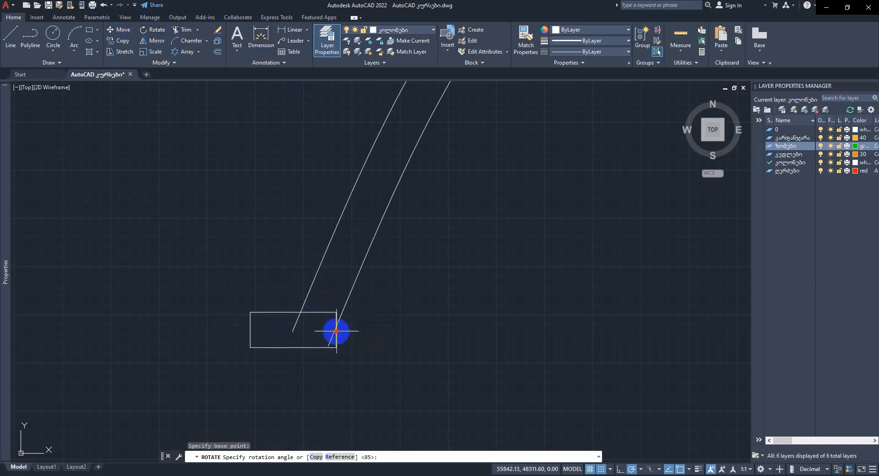
pyautogui.click(336, 331)
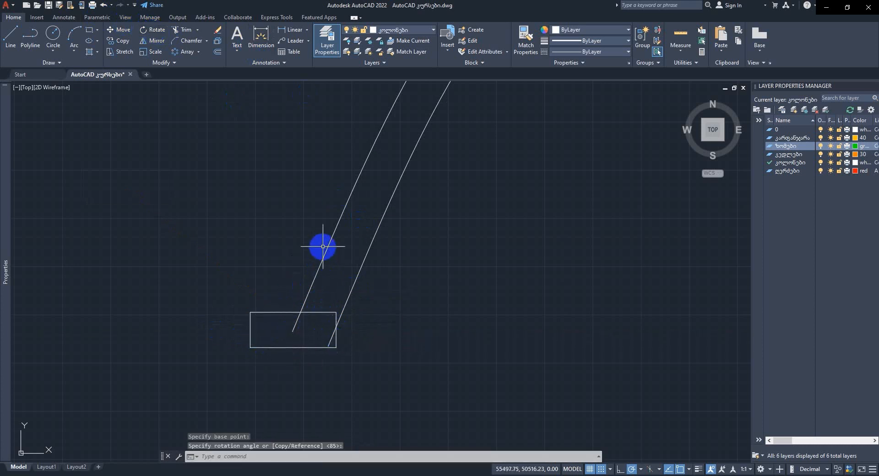
# Step: Rotate the small rectangle about the offset spline's lower endpoint so its long sides follow the spline's direction
pyautogui.click(151, 29)
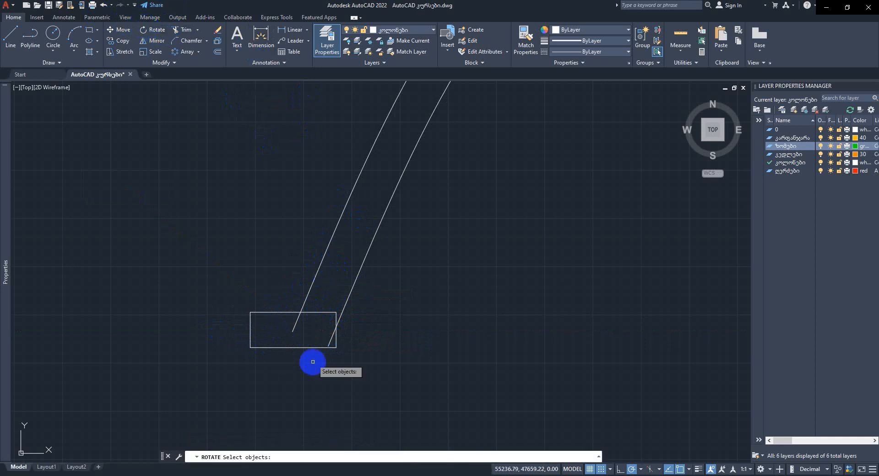
pyautogui.click(319, 312)
pyautogui.press('Return')
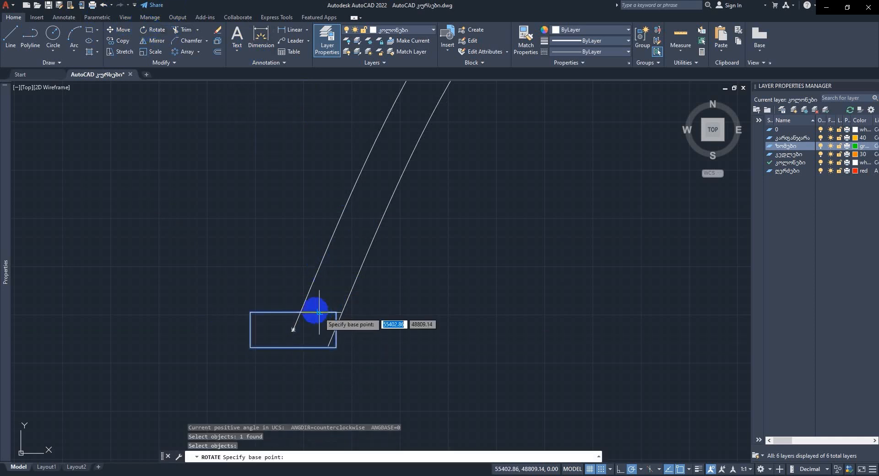
pyautogui.click(294, 329)
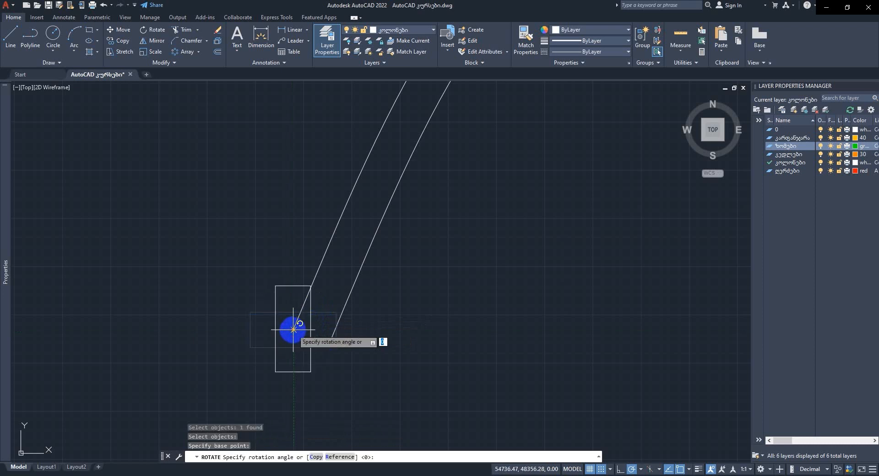
pyautogui.click(322, 259)
pyautogui.scroll(5, 306, 297)
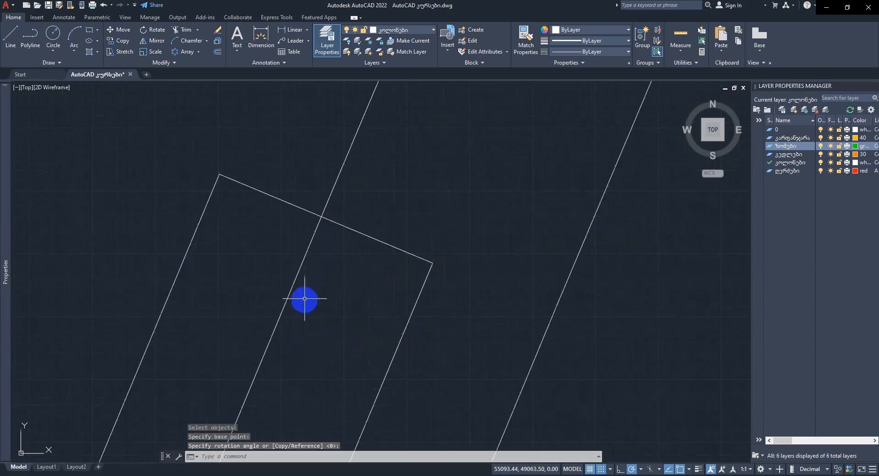
pyautogui.scroll(-5, 325, 196)
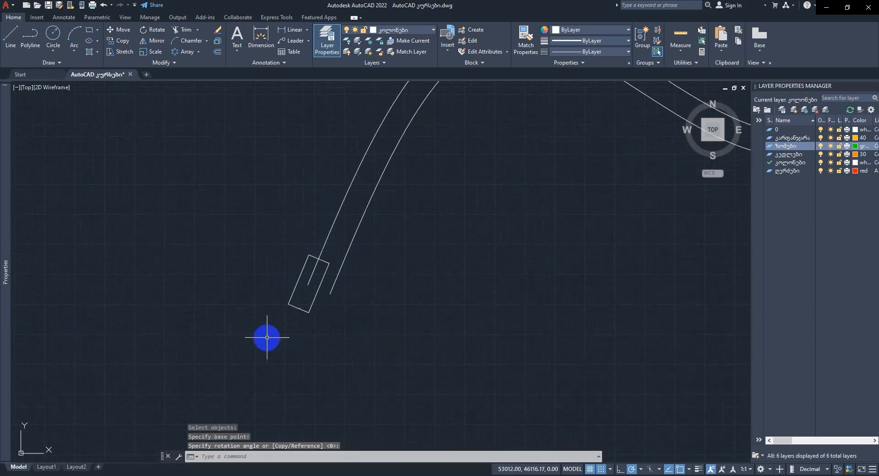
# Step: Create a path array of the rotated rectangle along the upper offset spline
pyautogui.scroll(-8, 315, 286)
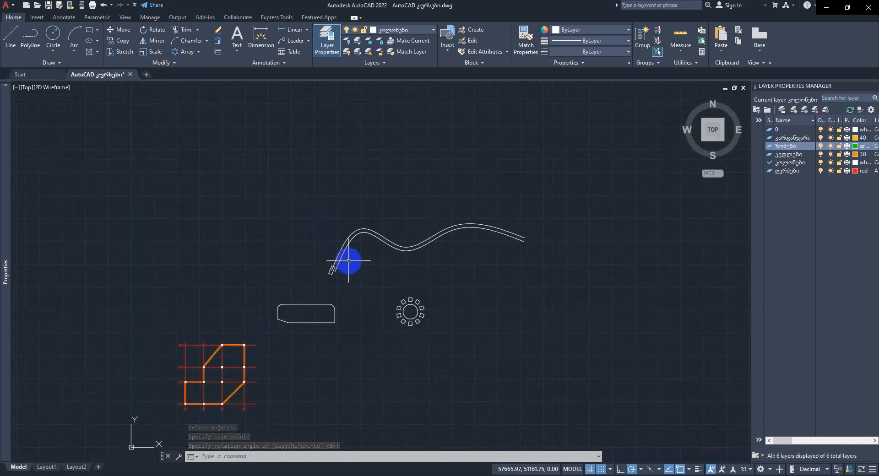
pyautogui.scroll(4, 279, 234)
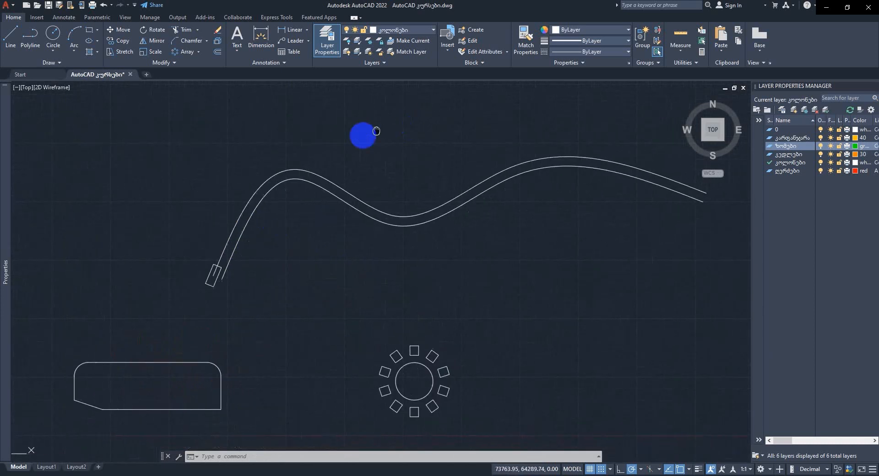
pyautogui.moveTo(363, 135); pyautogui.dragTo(339, 152, button='middle')
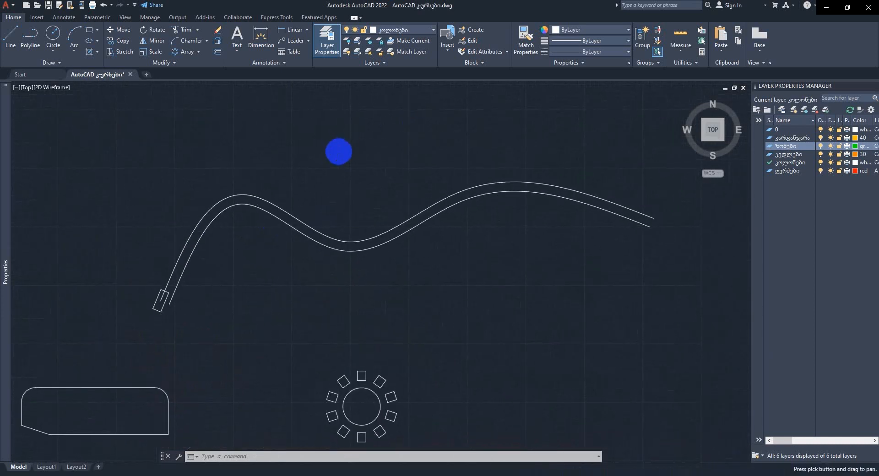
pyautogui.click(199, 52)
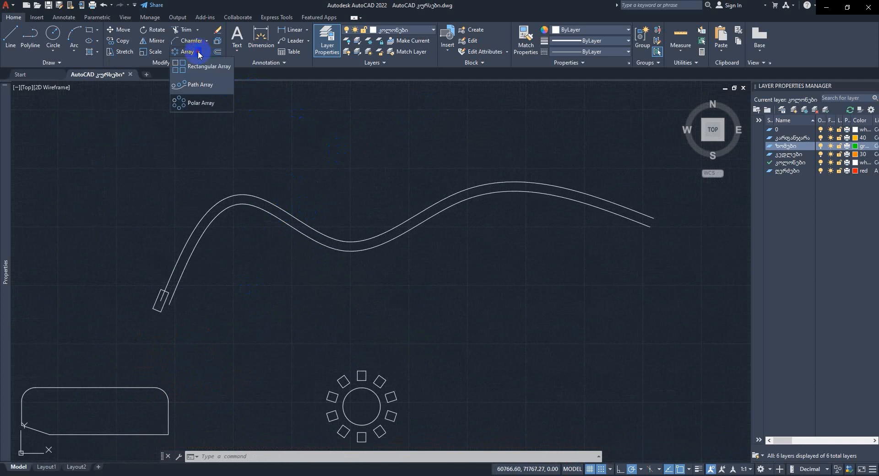
pyautogui.click(193, 87)
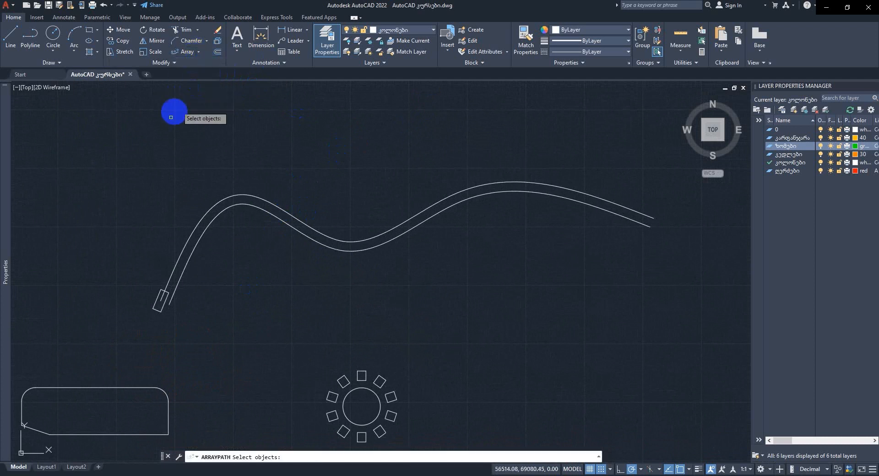
pyautogui.click(156, 311)
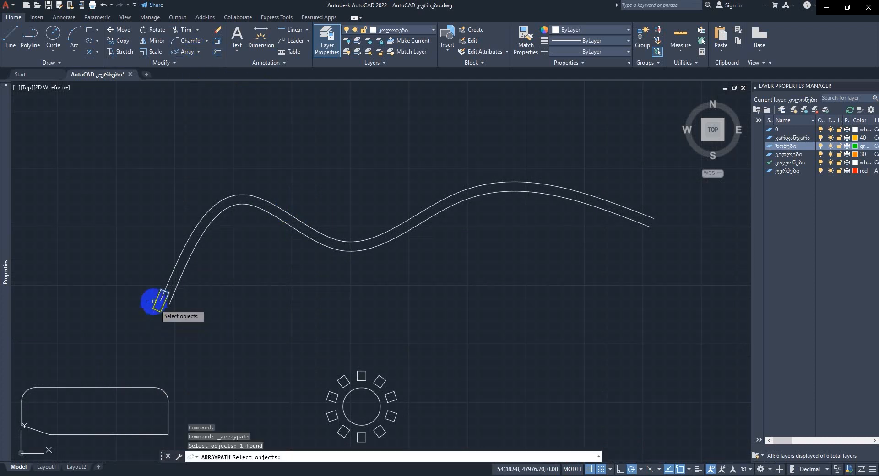
pyautogui.rightClick(151, 228)
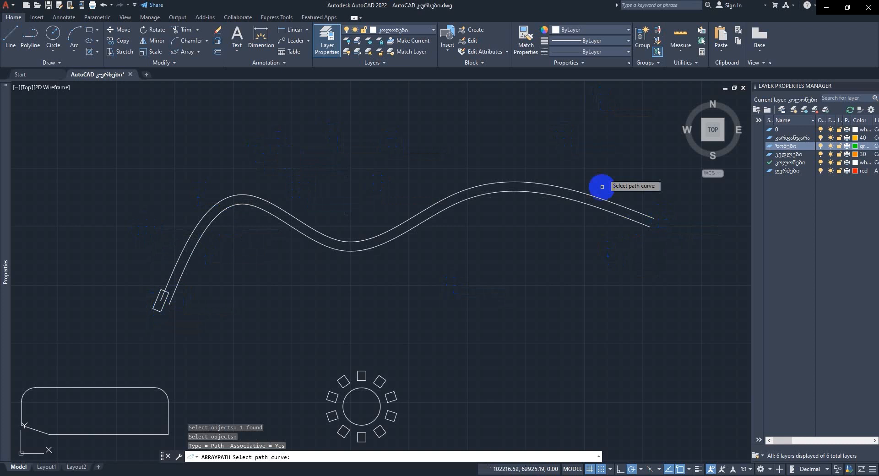
pyautogui.click(181, 252)
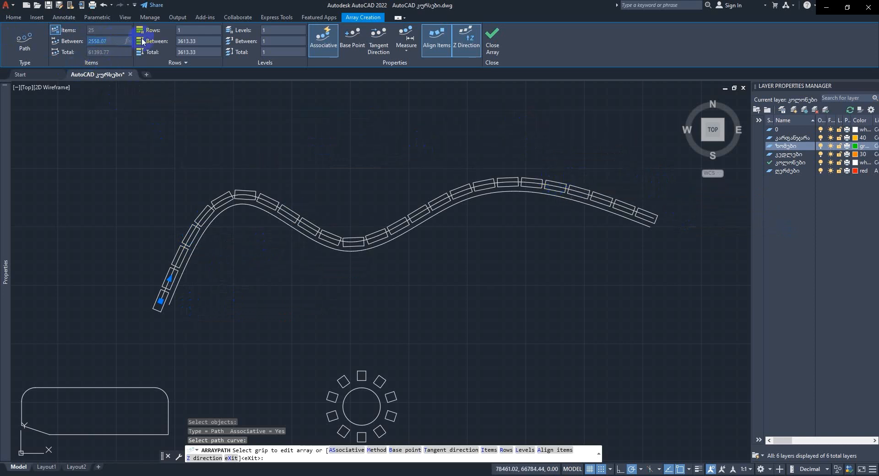
# Step: Try an item spacing of 1000 in the path array, and set the spacing to 3000
pyautogui.write('1000')
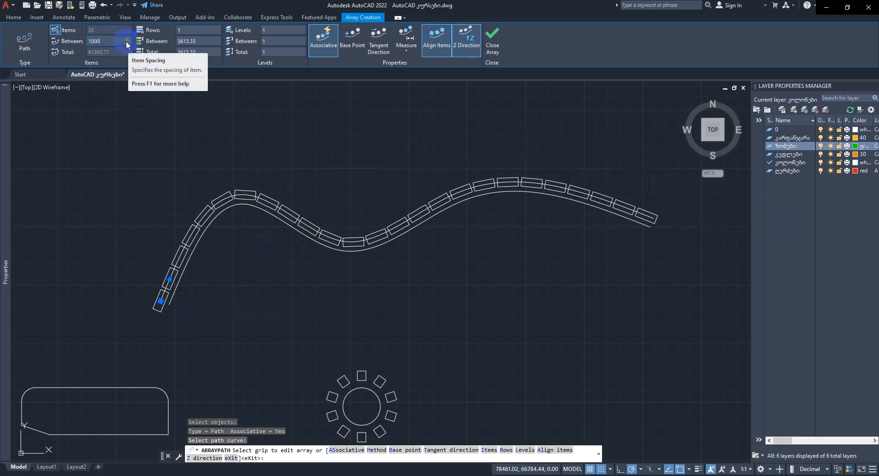
pyautogui.press('Return')
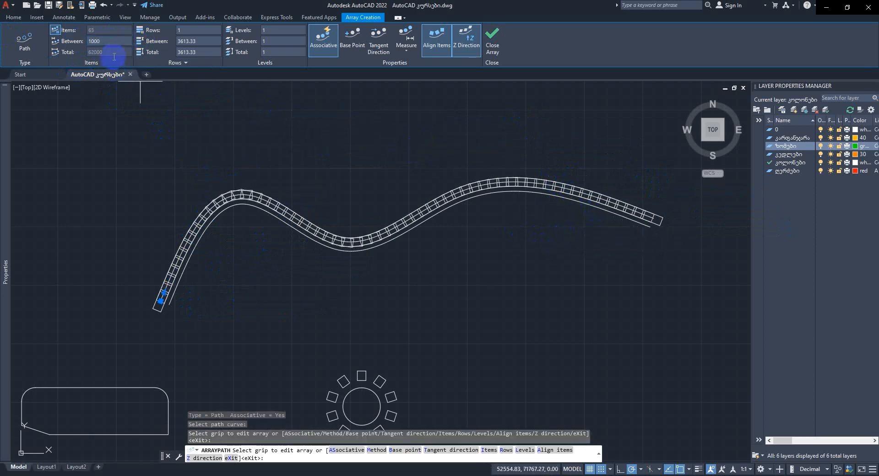
pyautogui.click(52, 34)
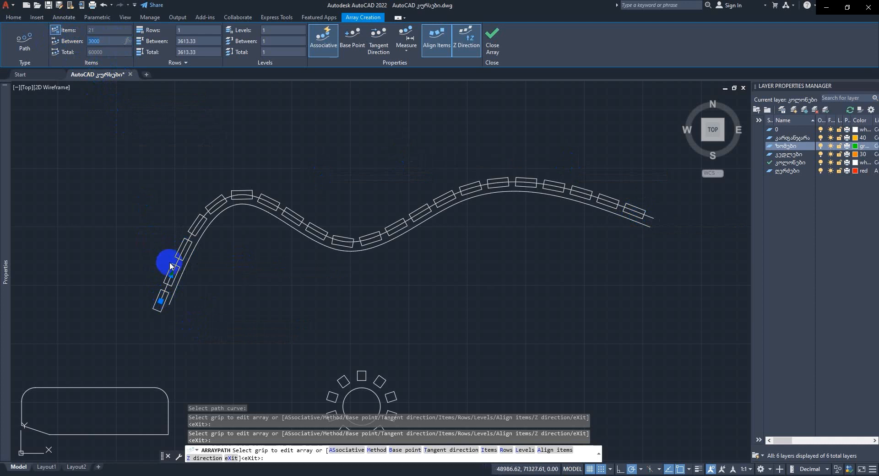
pyautogui.moveTo(331, 175); pyautogui.dragTo(288, 157, button='middle')
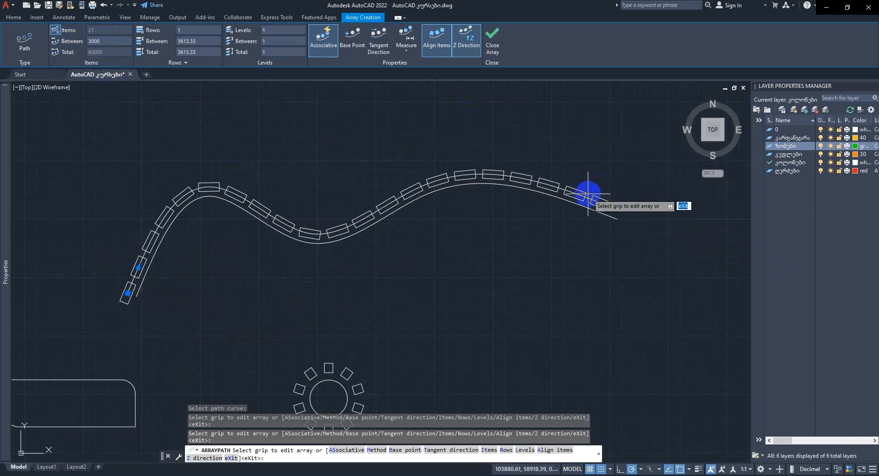
# Step: Change the path array's distribution method to Divide, set its item count to 15, and finish the array
pyautogui.click(93, 30)
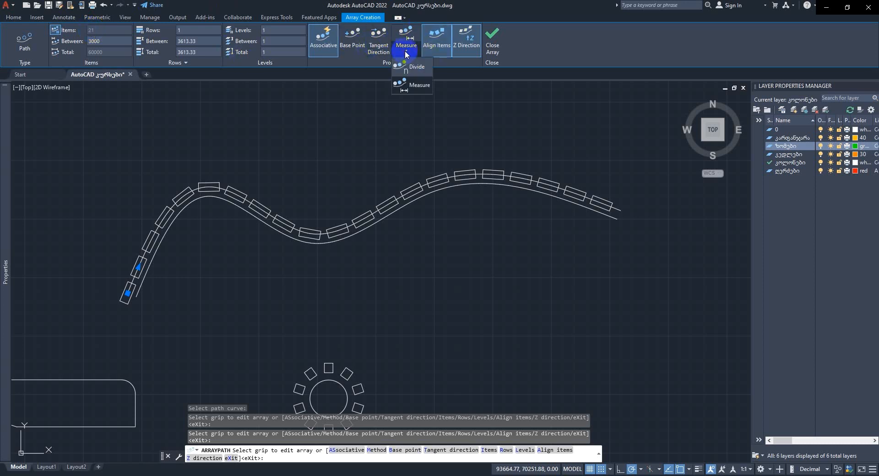
pyautogui.click(417, 67)
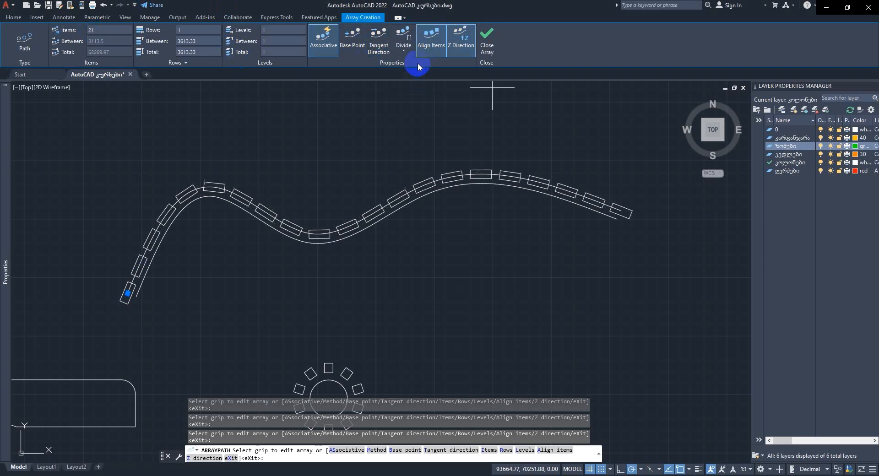
pyautogui.click(101, 31)
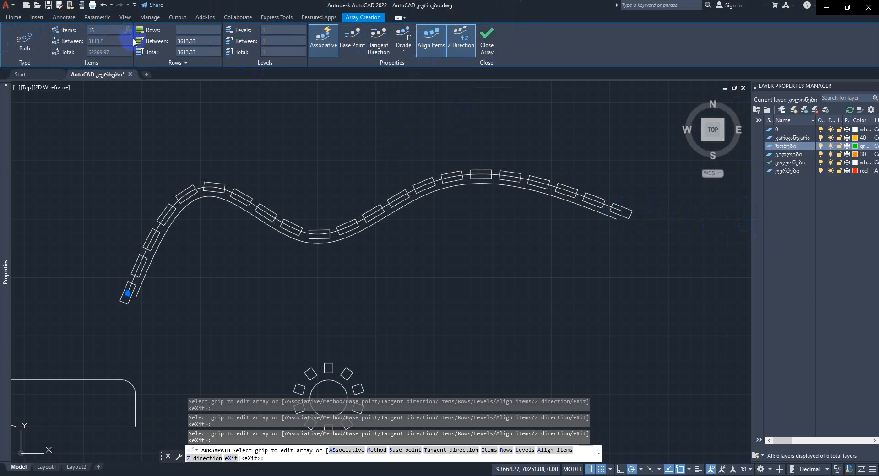
pyautogui.scroll(-4, 481, 254)
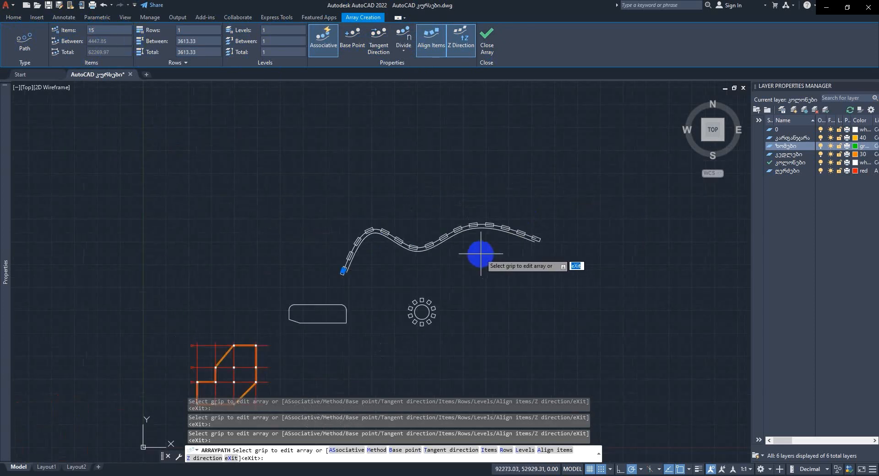
pyautogui.moveTo(481, 253); pyautogui.dragTo(448, 205, button='middle')
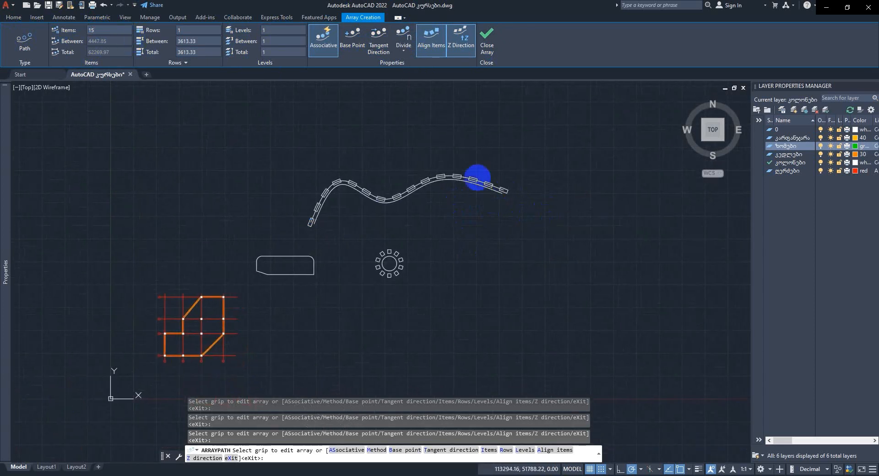
pyautogui.press('Escape')
pyautogui.press('Escape')
pyautogui.moveTo(459, 133); pyautogui.dragTo(467, 166, button='middle')
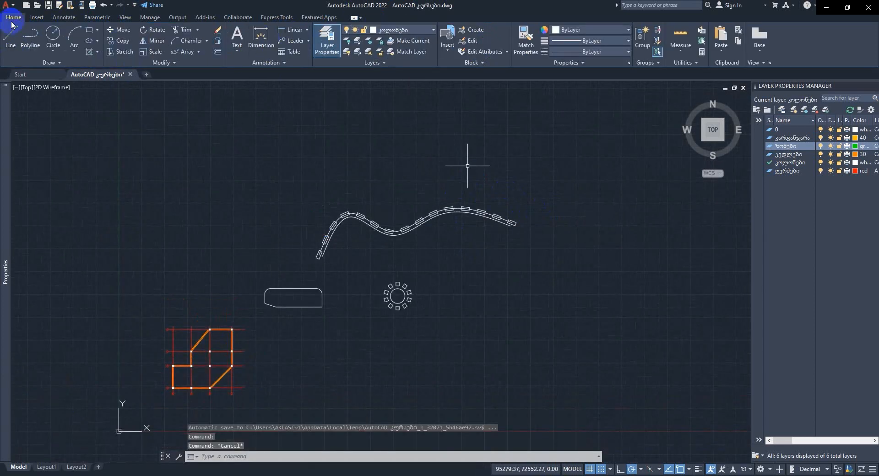
pyautogui.click(50, 62)
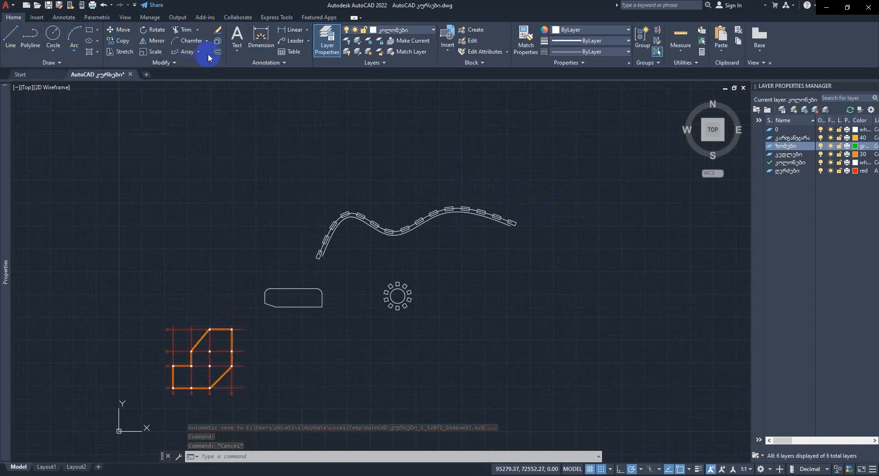
pyautogui.click(167, 64)
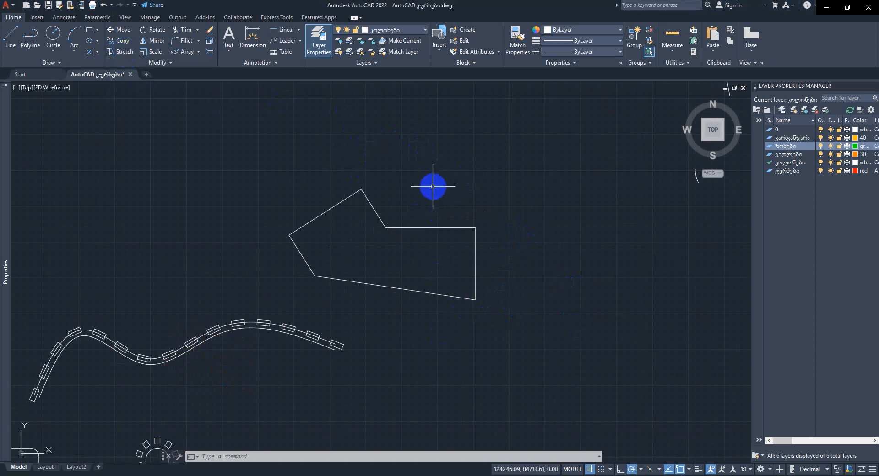
# Step: Try selecting the closed polygon with left-to-right selection windows that only partly enclose it
pyautogui.click(412, 189)
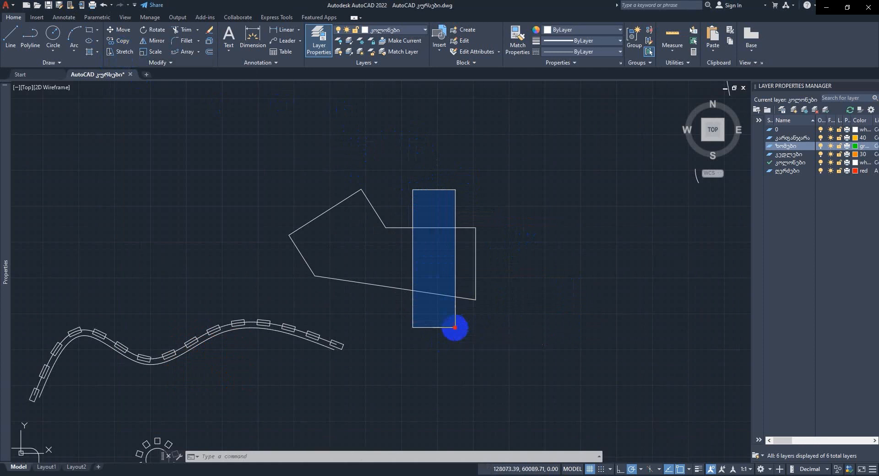
pyautogui.click(455, 327)
pyautogui.click(418, 202)
pyautogui.click(460, 353)
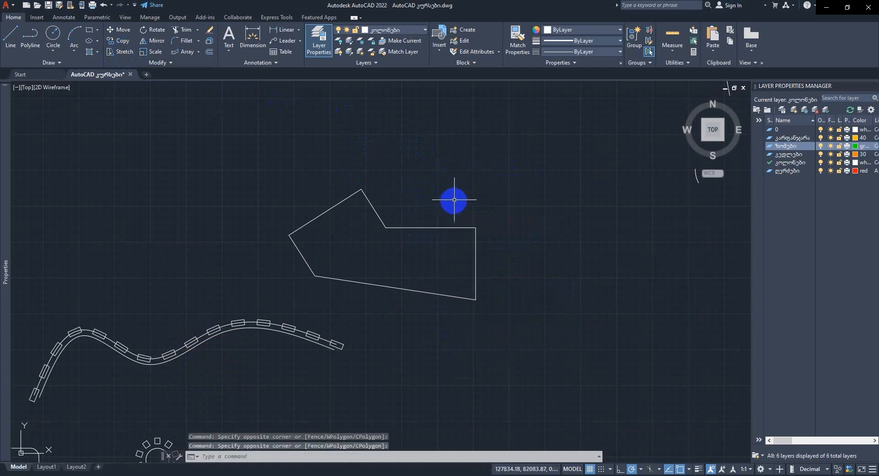
# Step: Select the polygon with a crossing window and move it by its upper right corner, up and to the right
pyautogui.click(465, 186)
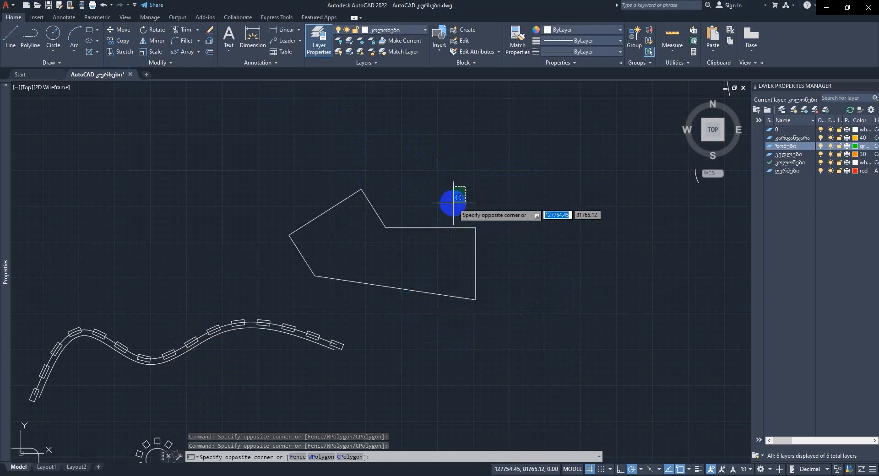
pyautogui.click(421, 329)
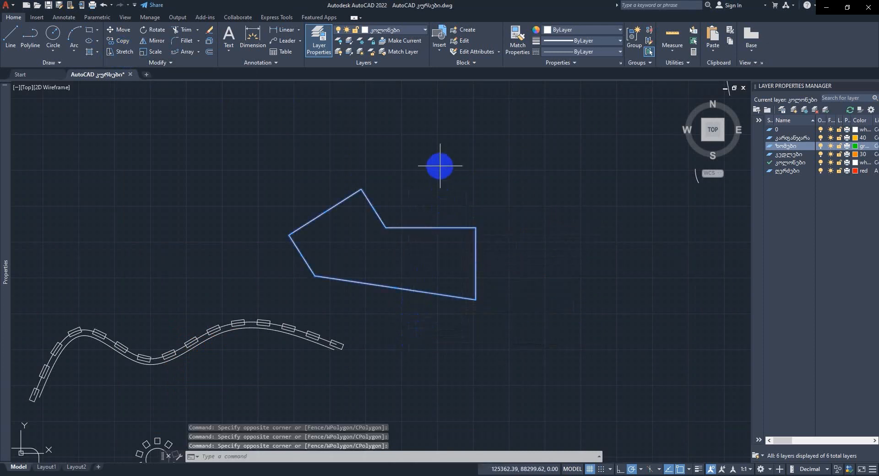
pyautogui.write('m')
pyautogui.press('space')
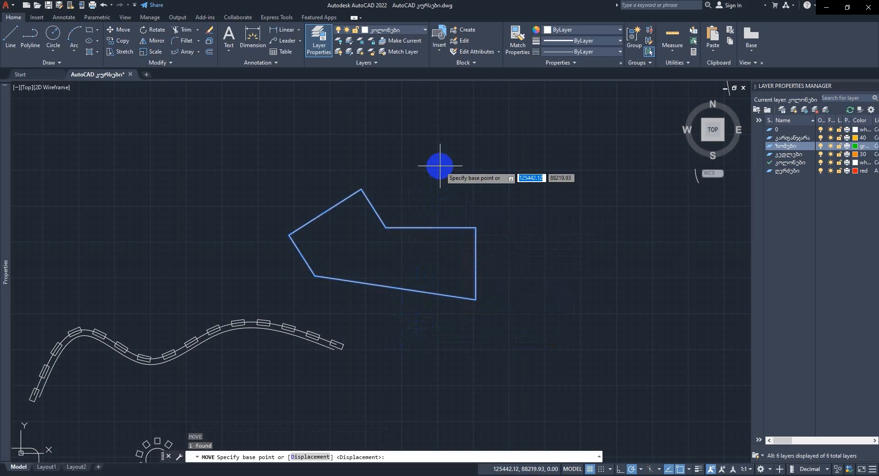
pyautogui.click(476, 227)
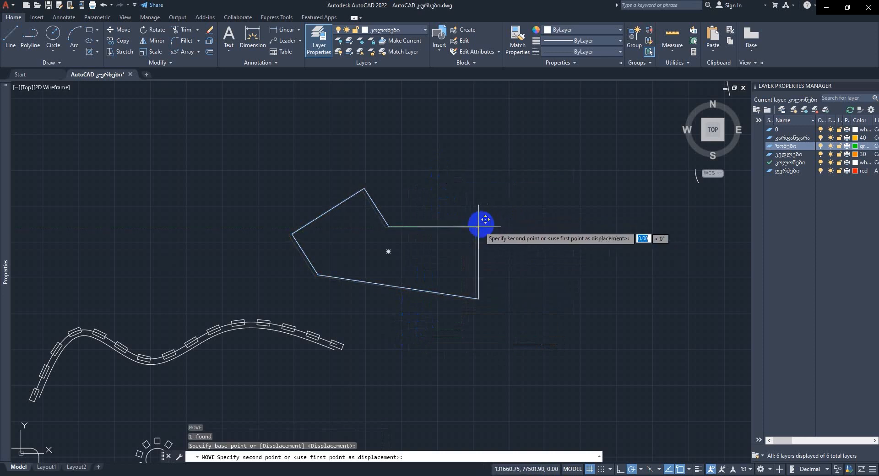
pyautogui.click(534, 165)
pyautogui.moveTo(544, 165); pyautogui.dragTo(379, 249, button='middle')
pyautogui.moveTo(327, 198); pyautogui.dragTo(325, 209, button='middle')
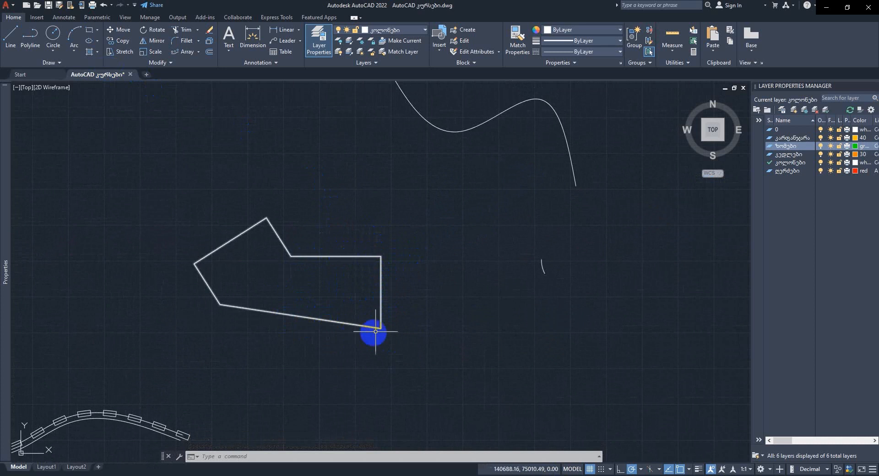
pyautogui.click(381, 287)
pyautogui.moveTo(426, 268); pyautogui.dragTo(413, 275, button='middle')
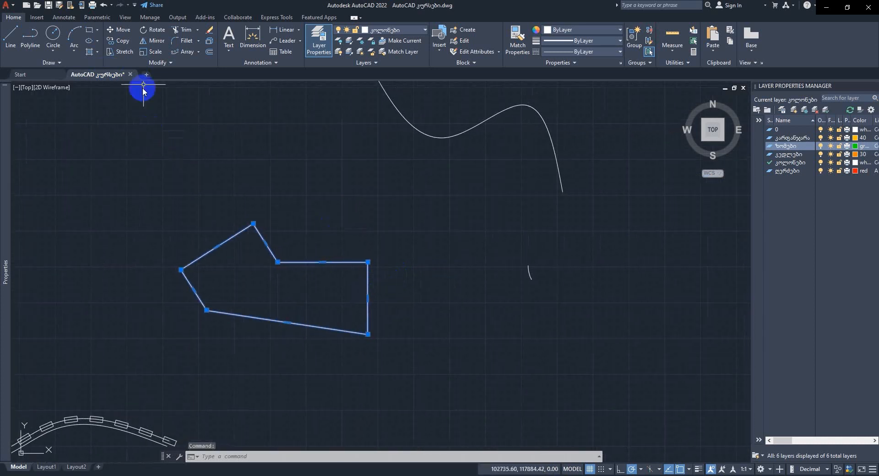
pyautogui.press('Escape')
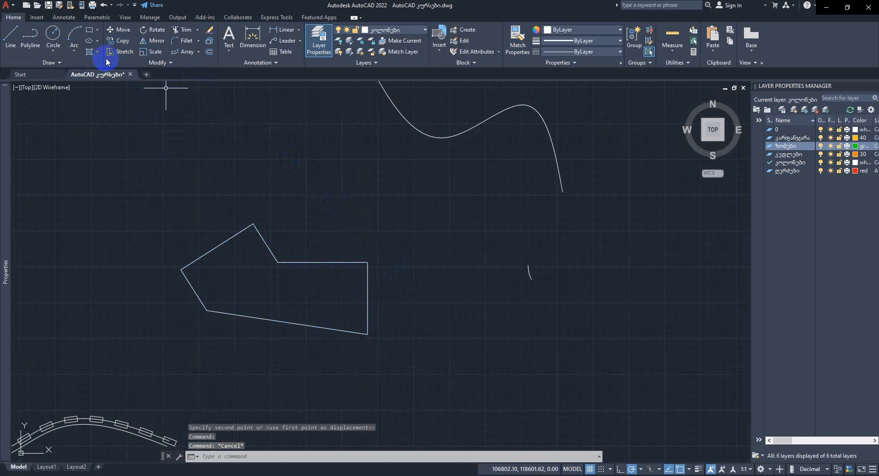
# Step: Stretch the polygon's right edge down and to the right, using a crossing window around it and its upper right corner as base point
pyautogui.click(123, 51)
pyautogui.click(396, 234)
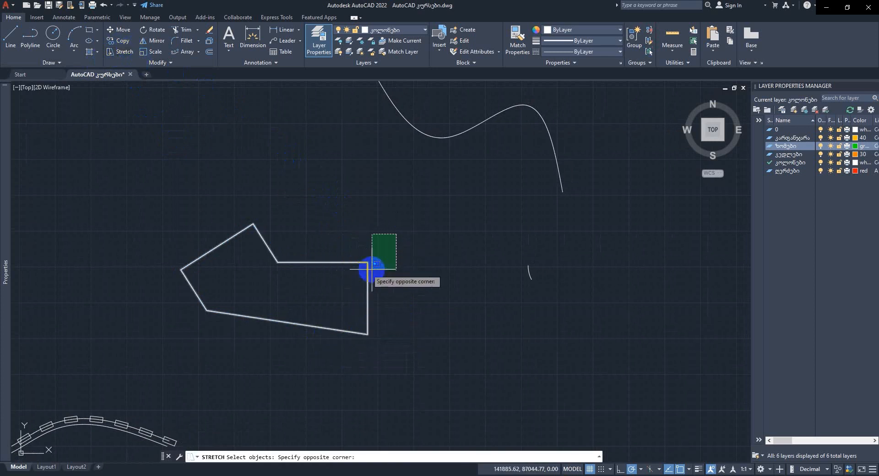
pyautogui.click(337, 353)
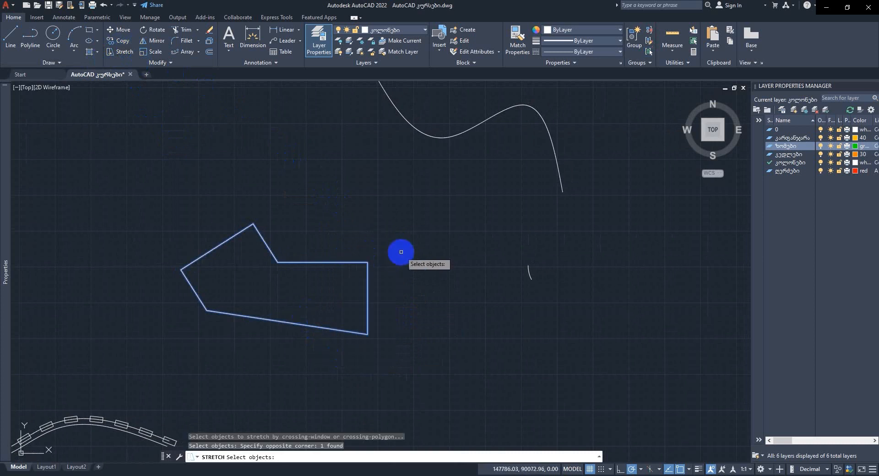
pyautogui.press('Return')
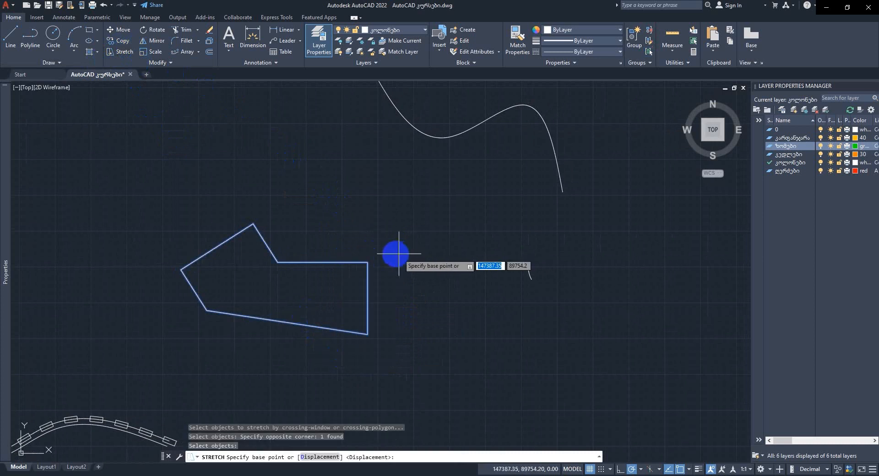
pyautogui.click(367, 262)
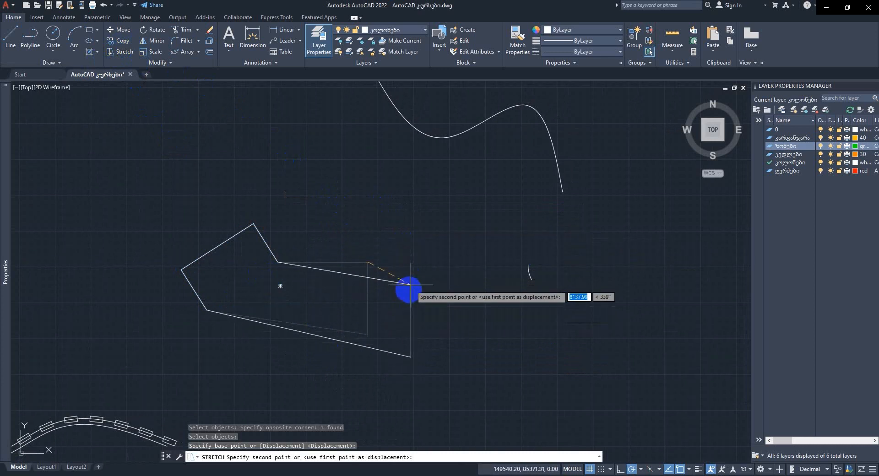
pyautogui.click(406, 300)
# Step: Join the facing ends of the two separate wavy splines above the polygon with Blend Curves
pyautogui.scroll(-3, 420, 235)
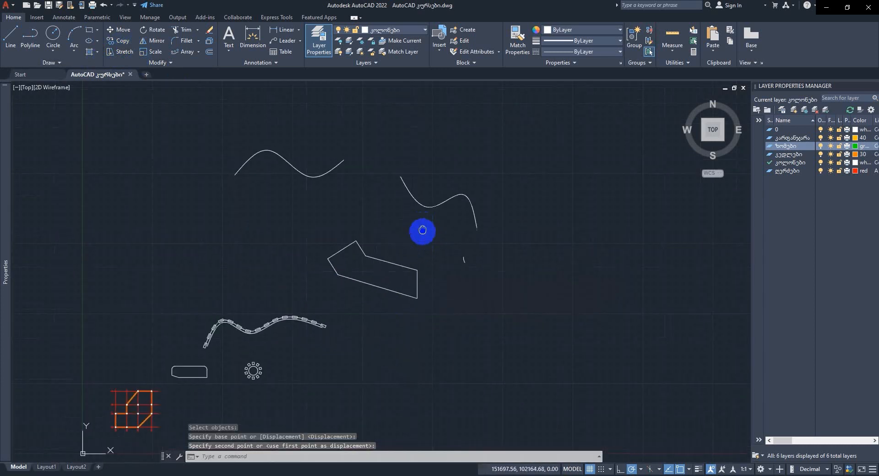
pyautogui.moveTo(419, 232); pyautogui.dragTo(440, 293, button='middle')
pyautogui.scroll(4, 389, 269)
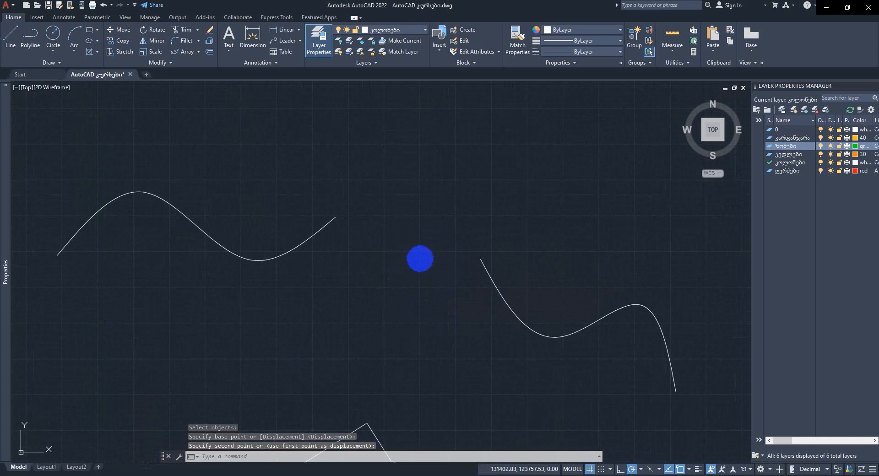
pyautogui.moveTo(422, 254); pyautogui.dragTo(422, 253, button='middle')
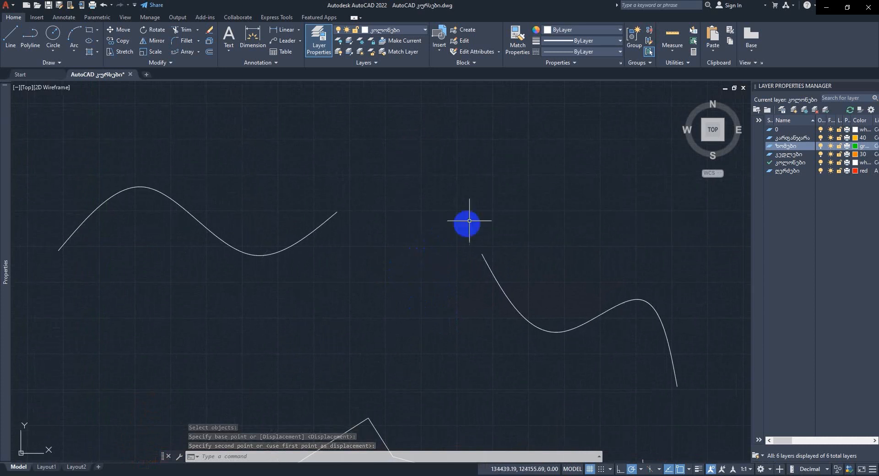
pyautogui.click(199, 41)
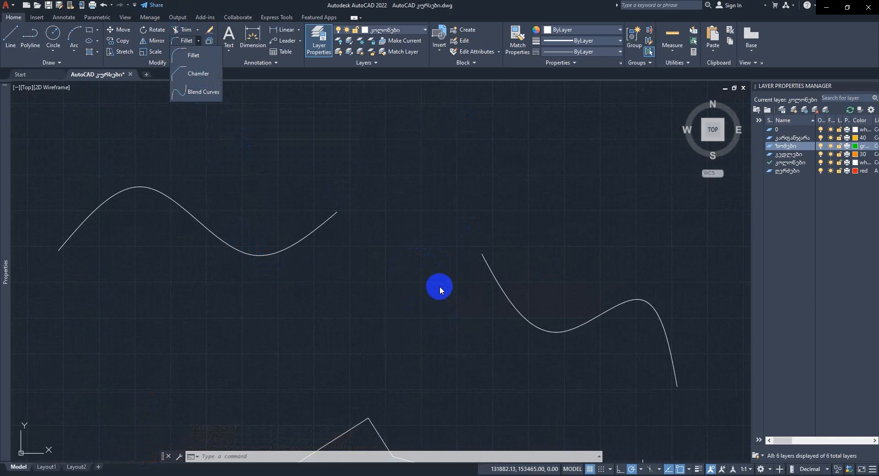
pyautogui.click(490, 268)
pyautogui.press('Escape')
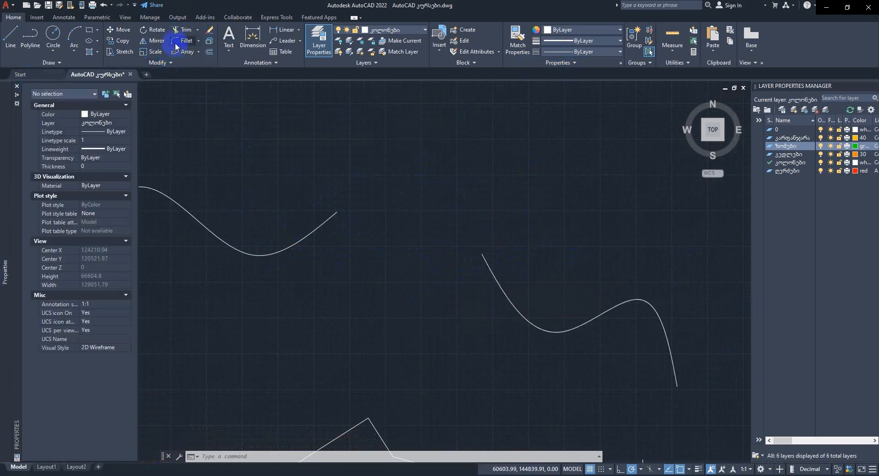
pyautogui.click(198, 41)
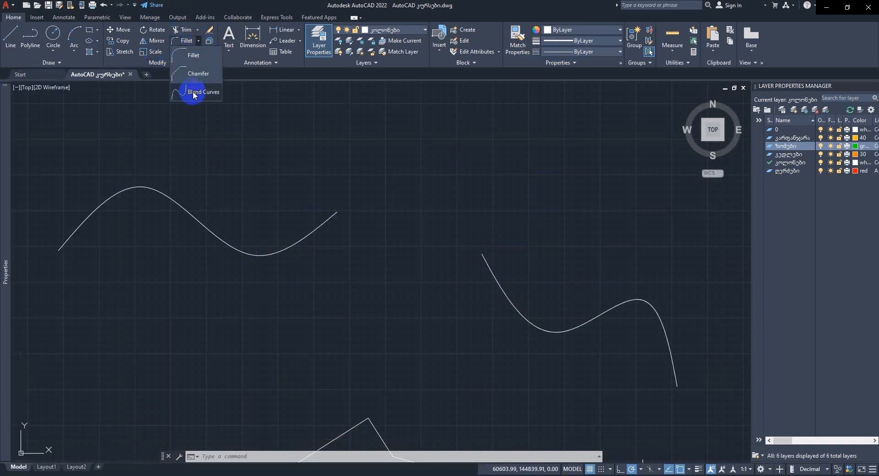
pyautogui.click(193, 92)
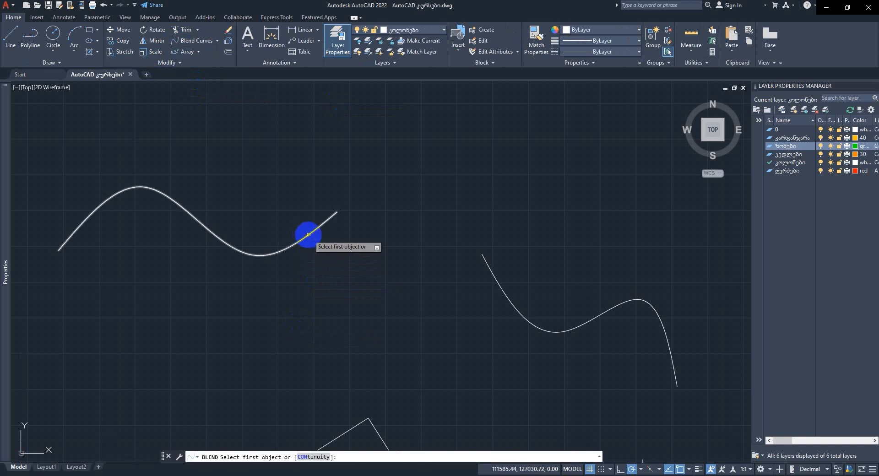
pyautogui.click(308, 234)
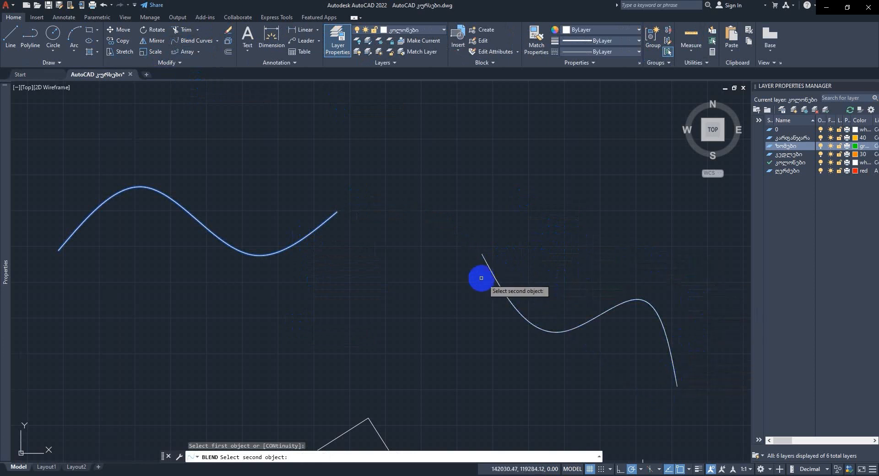
pyautogui.click(490, 268)
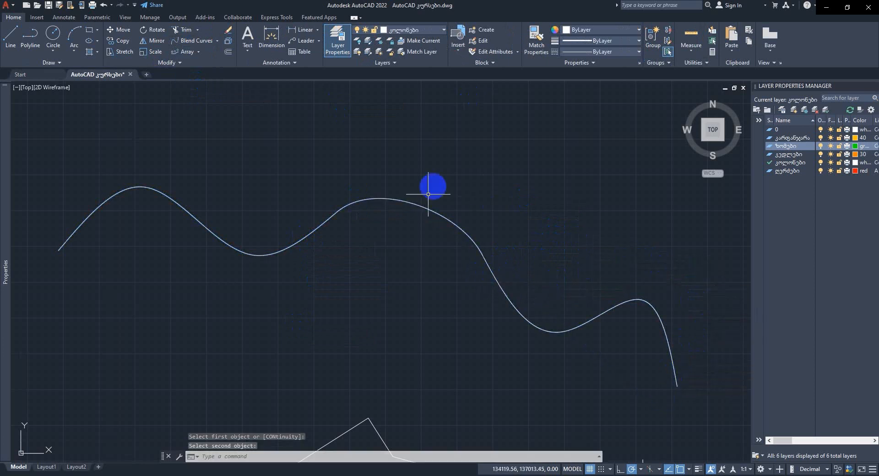
# Step: Select the blend curve, switch its grip display to Fit, and return it to Control Vertices
pyautogui.moveTo(485, 211)
pyautogui.mouseDown(button='middle')
pyautogui.moveTo(438, 219)
pyautogui.moveTo(443, 231)
pyautogui.mouseUp(button='middle')
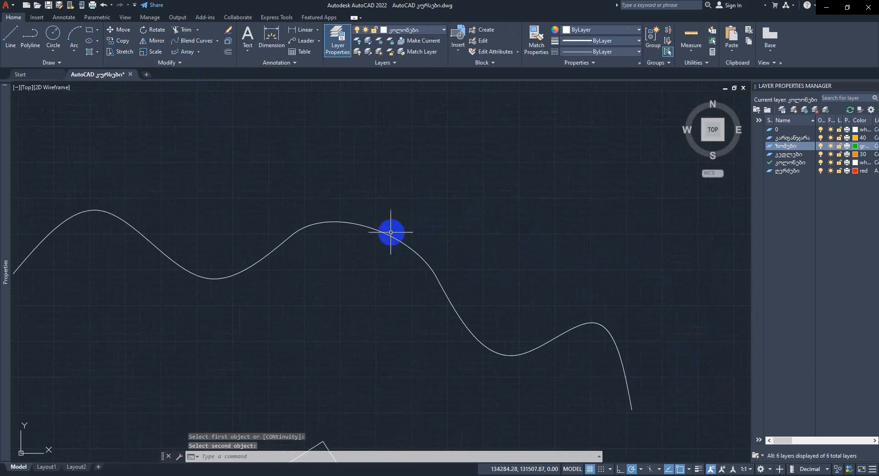
pyautogui.click(367, 226)
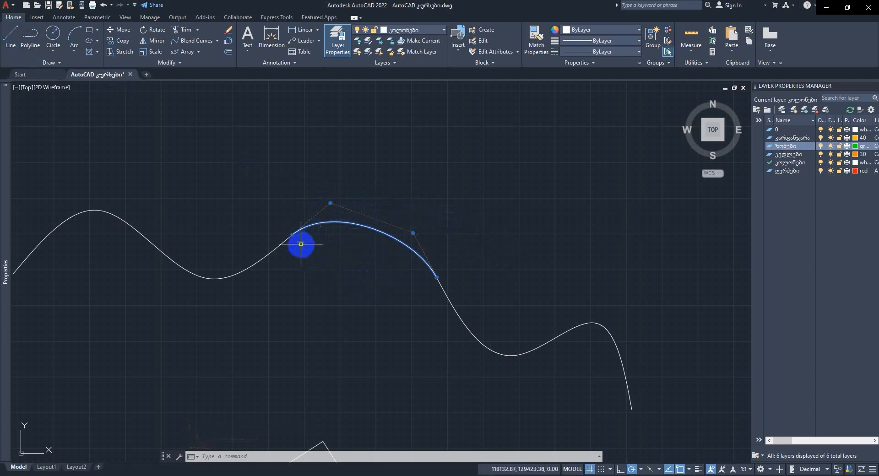
pyautogui.click(301, 244)
pyautogui.click(320, 251)
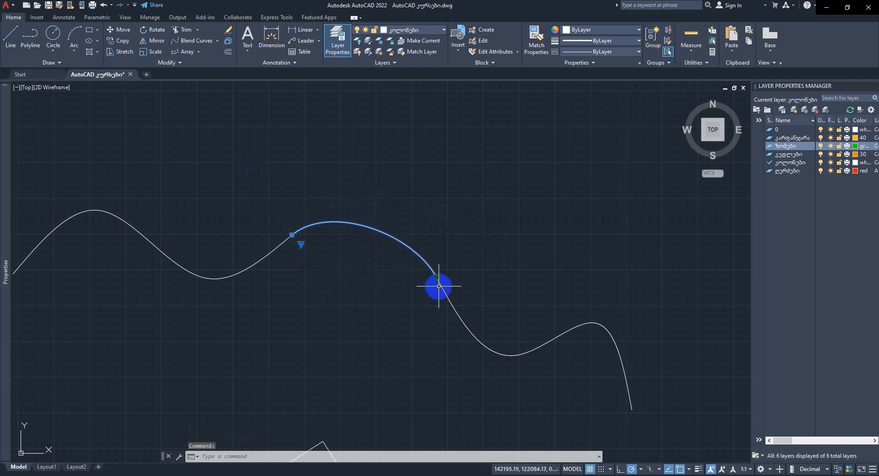
pyautogui.click(301, 245)
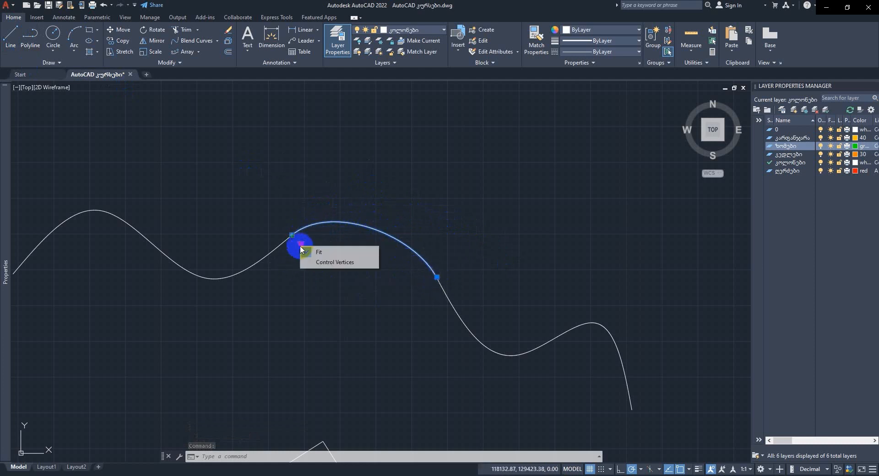
pyautogui.click(326, 266)
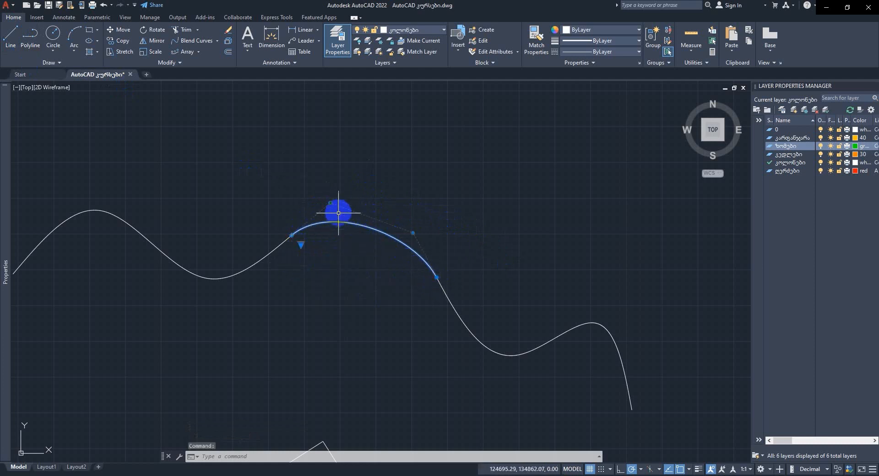
# Step: Reshape the blend curve by pulling its left middle control vertex up and left and its right one up and right
pyautogui.click(330, 203)
pyautogui.click(254, 163)
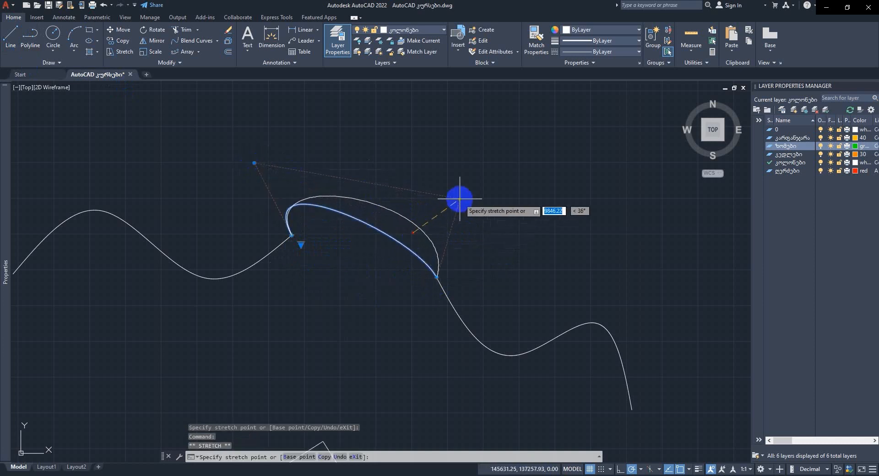
pyautogui.click(460, 200)
# Step: Fillet the junction between the blend curve and the right spline with a radius of 7000
pyautogui.moveTo(494, 258); pyautogui.dragTo(485, 248, button='middle')
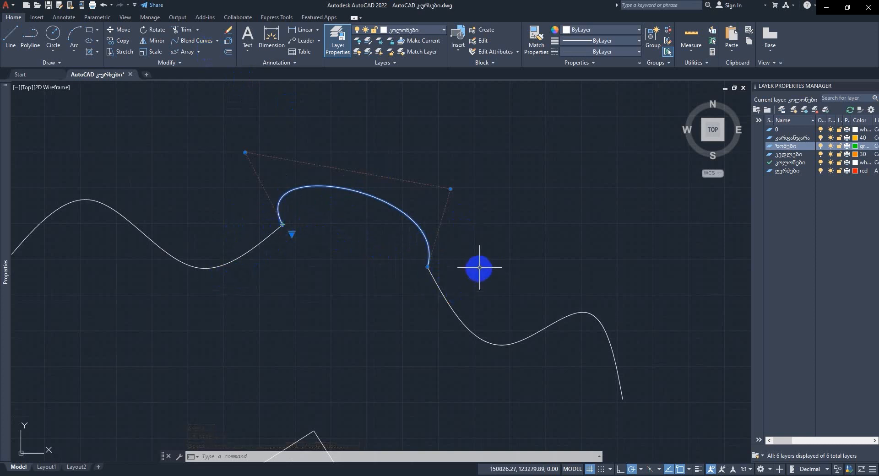
pyautogui.scroll(2, 479, 247)
pyautogui.moveTo(451, 250); pyautogui.dragTo(496, 264, button='middle')
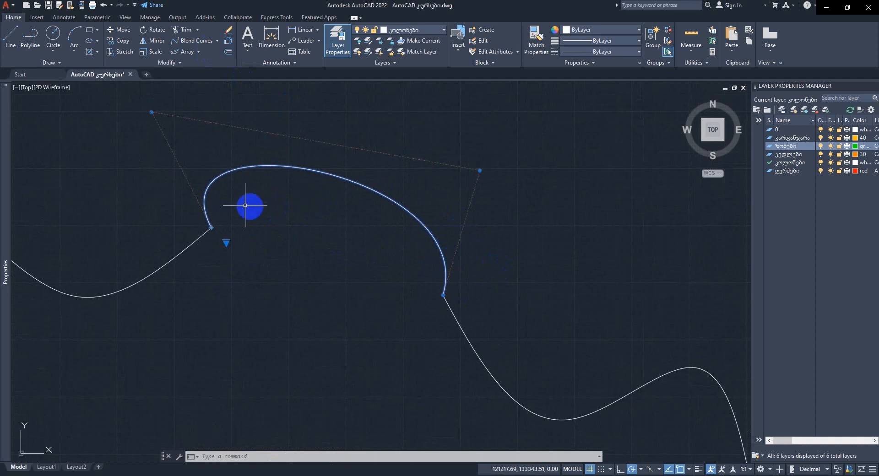
pyautogui.click(218, 41)
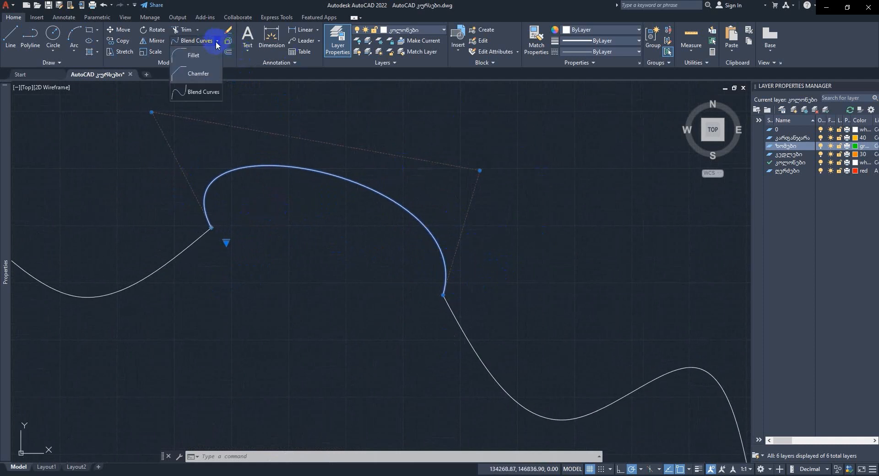
pyautogui.click(190, 56)
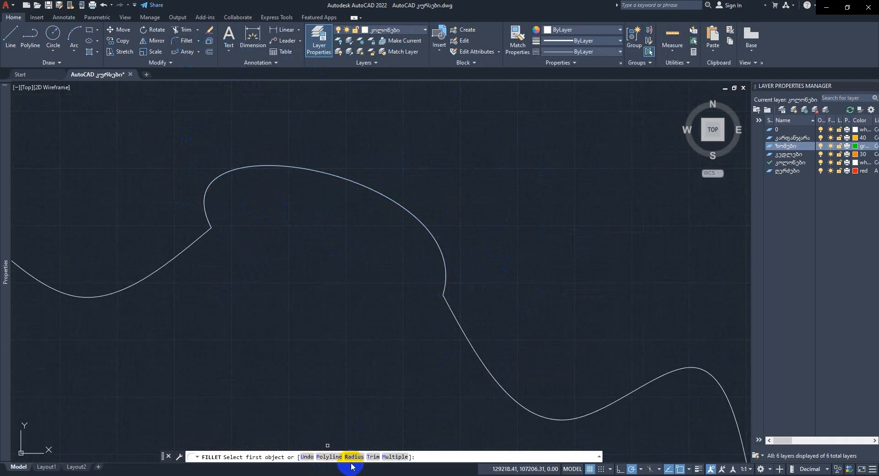
pyautogui.click(355, 457)
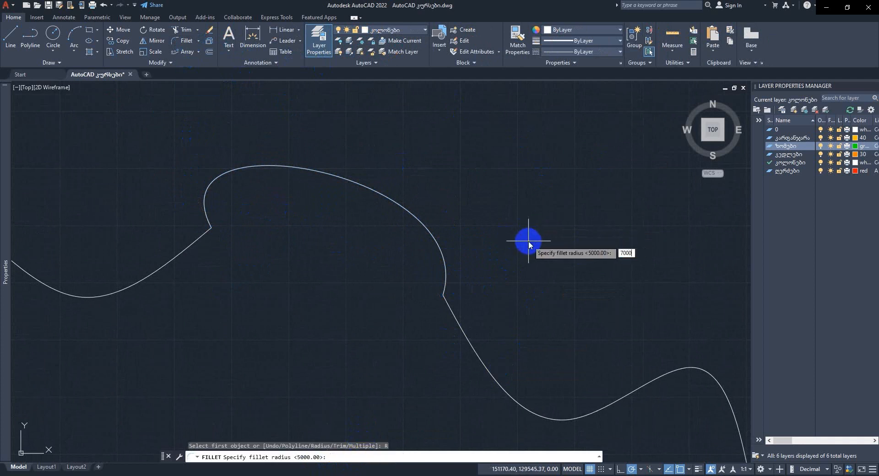
pyautogui.press('Return')
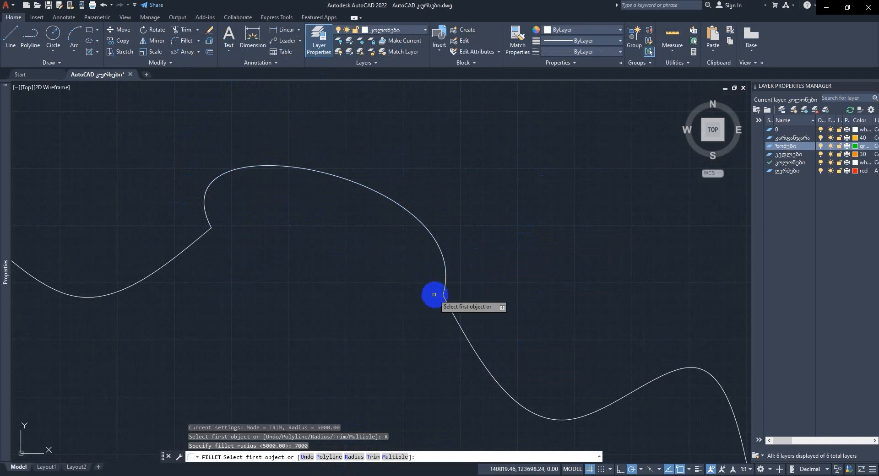
pyautogui.click(446, 282)
pyautogui.click(453, 314)
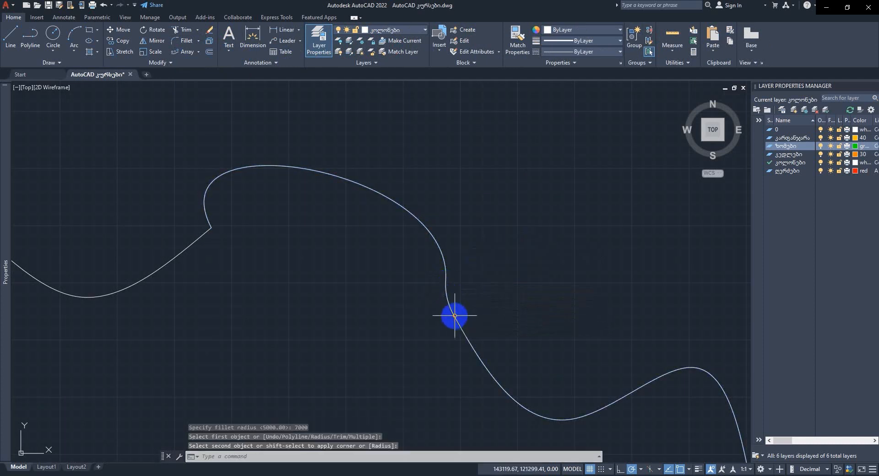
# Step: Fillet the junction between the blend curve and the left spline with the same 7000 radius
pyautogui.press('Return')
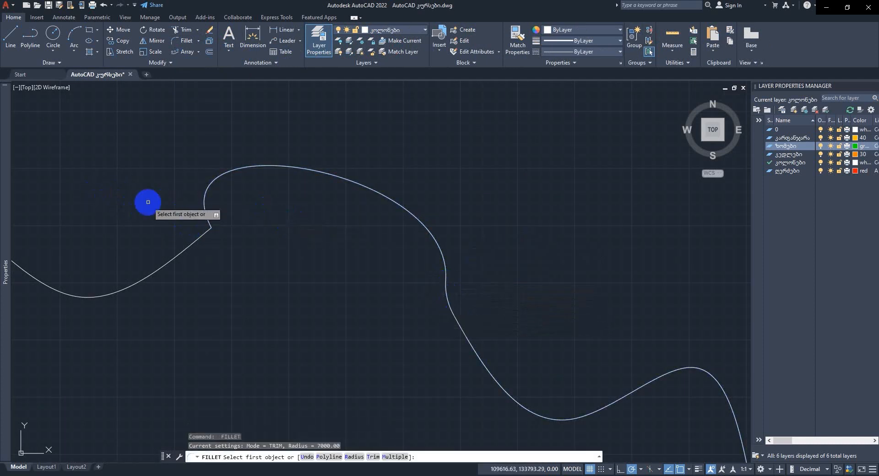
pyautogui.click(206, 213)
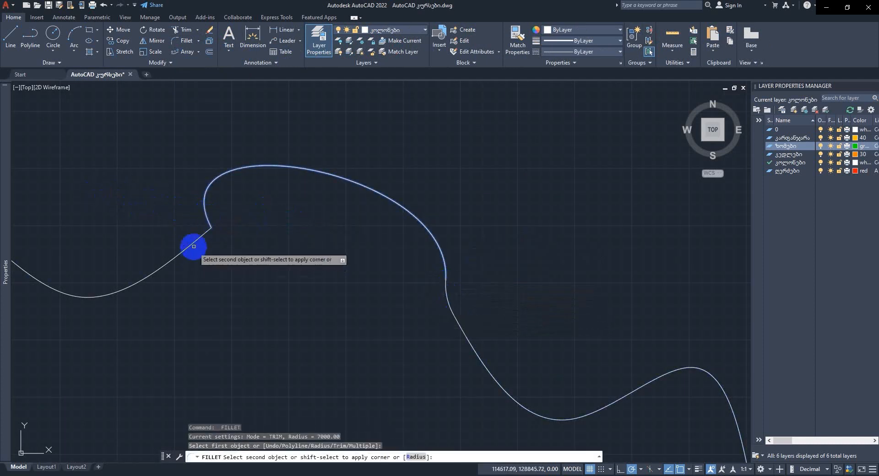
pyautogui.click(190, 246)
pyautogui.scroll(-4, 508, 216)
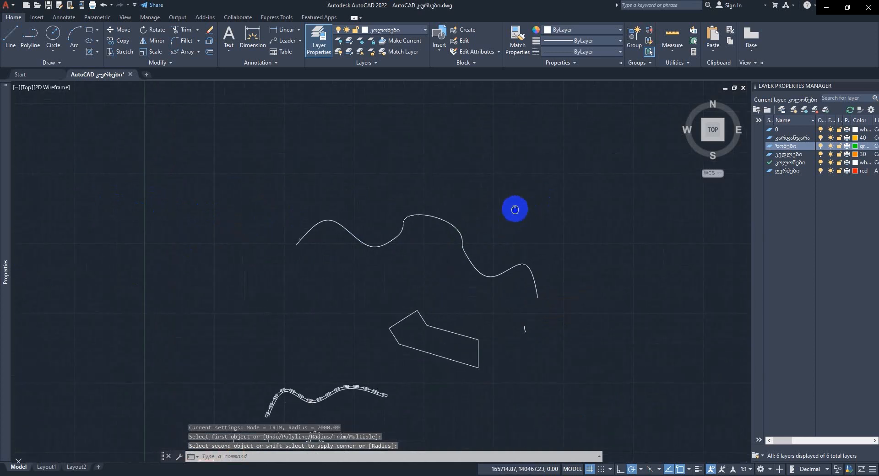